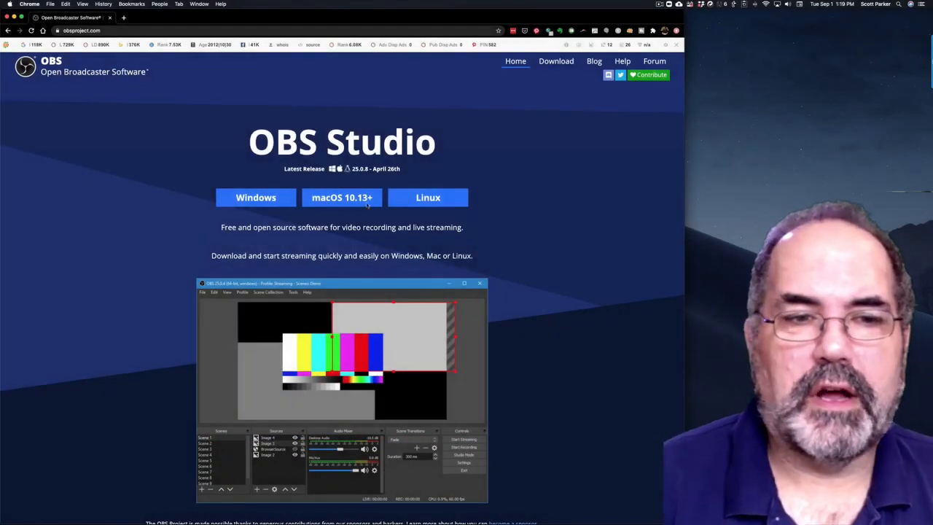
Download the macOS 10.13+ version of OBS Studio and copy OBS.app from the disk image into the Applications folder.
click(368, 205)
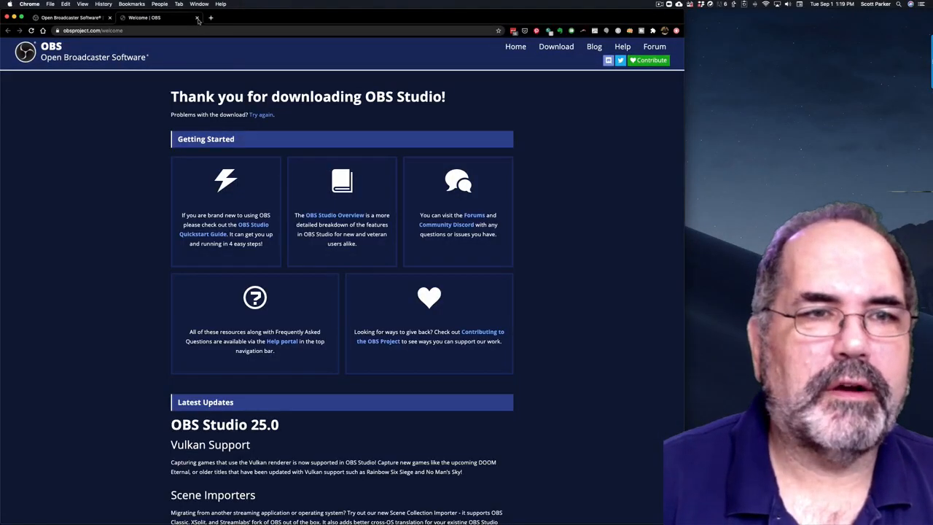
click(197, 17)
key(super+Tab)
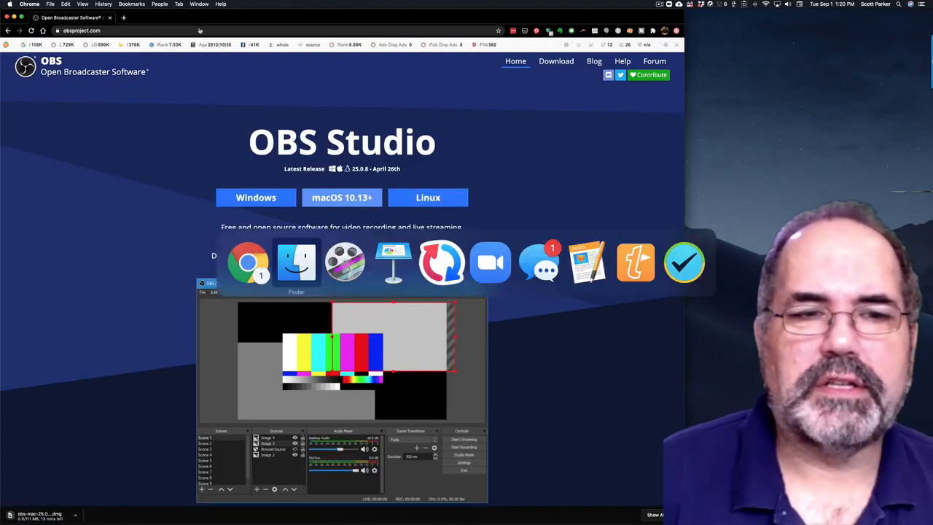
click(77, 378)
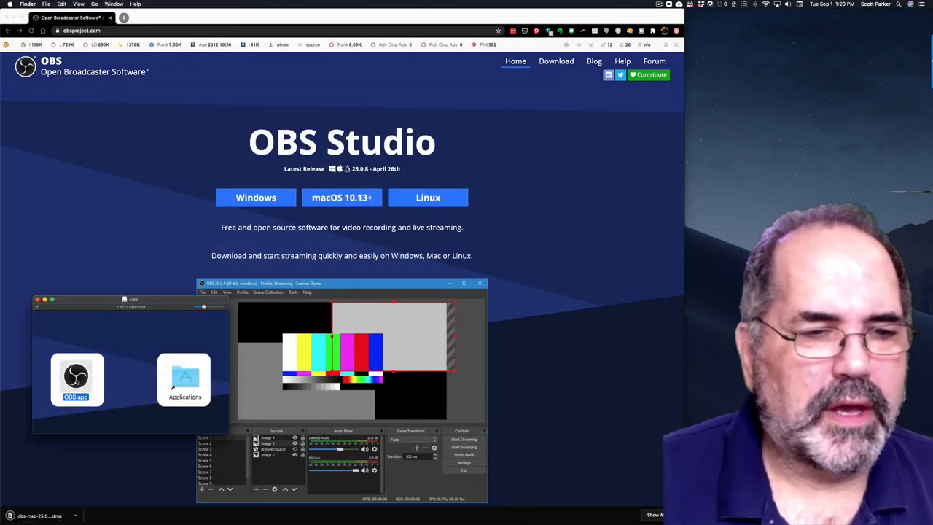
drag(77, 377, 182, 383)
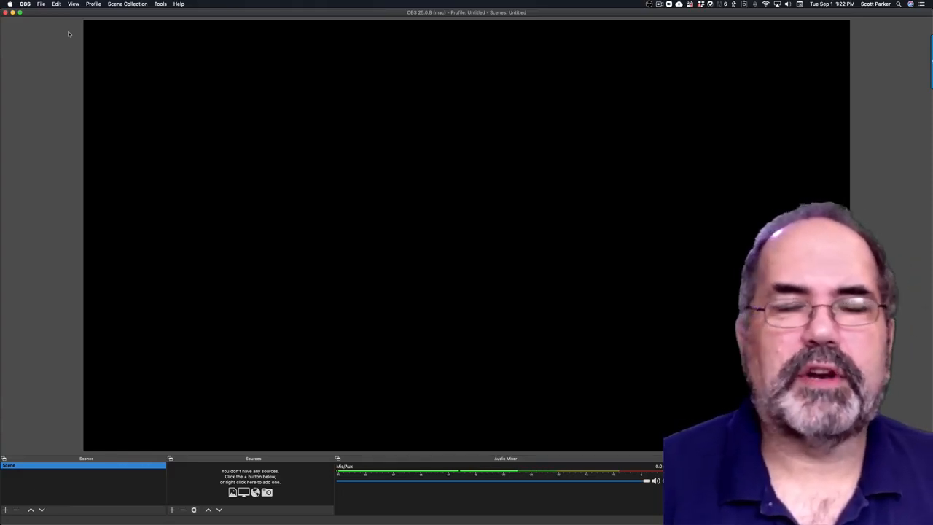
Set the output (scaled) resolution to 1920x1080 in the video preferences.
click(25, 5)
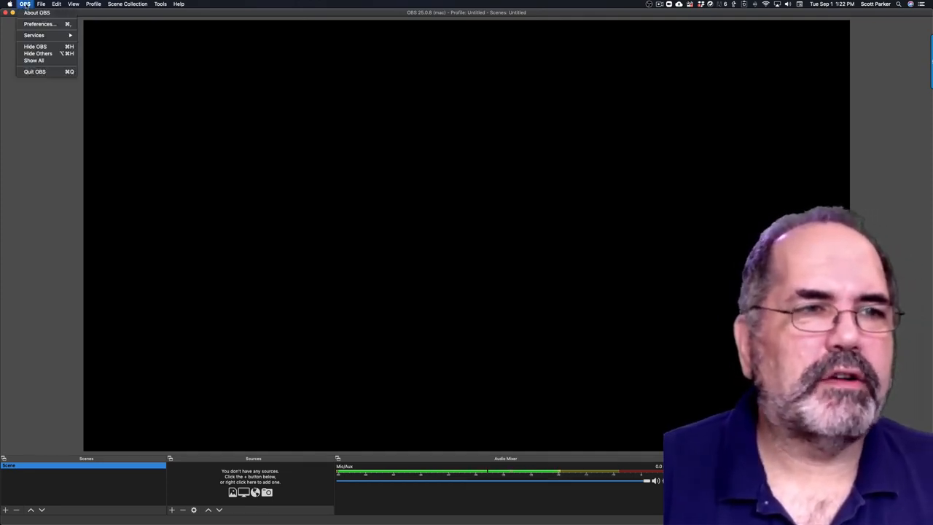
click(31, 25)
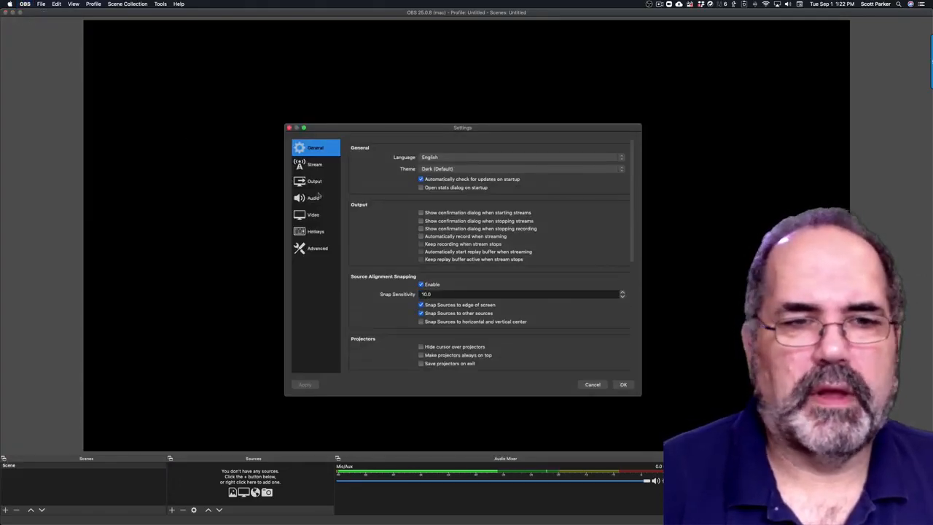
click(317, 182)
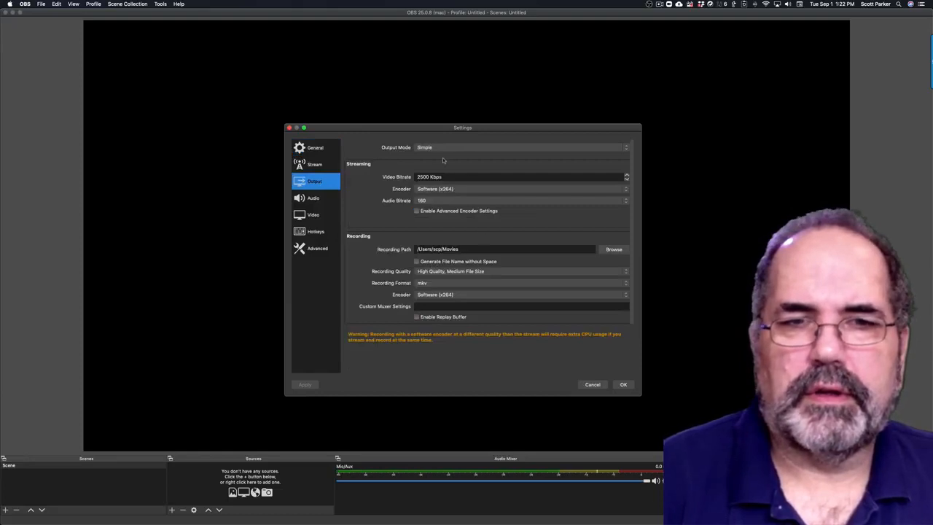
click(321, 214)
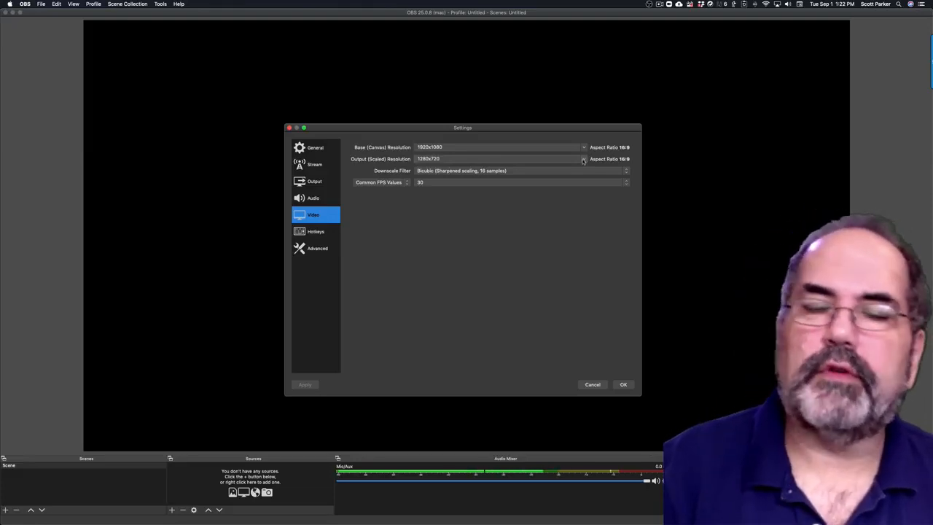
click(583, 160)
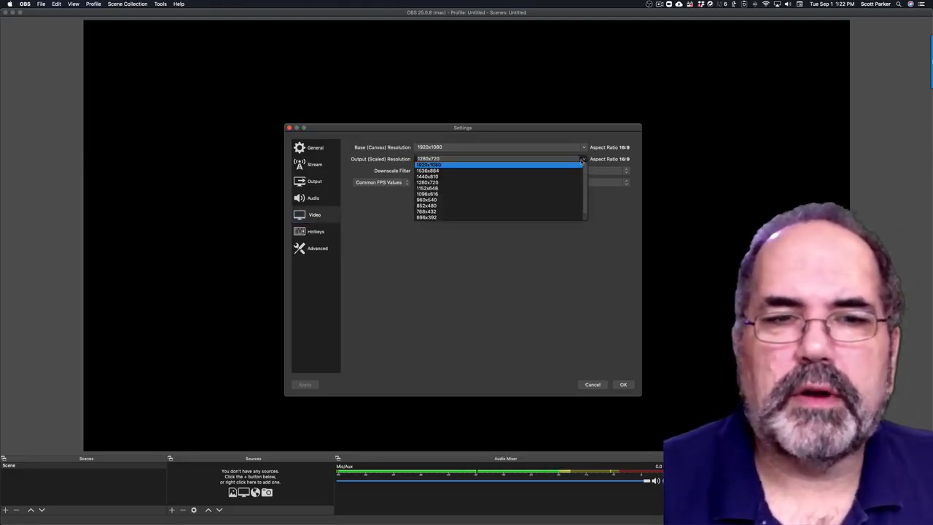
click(541, 166)
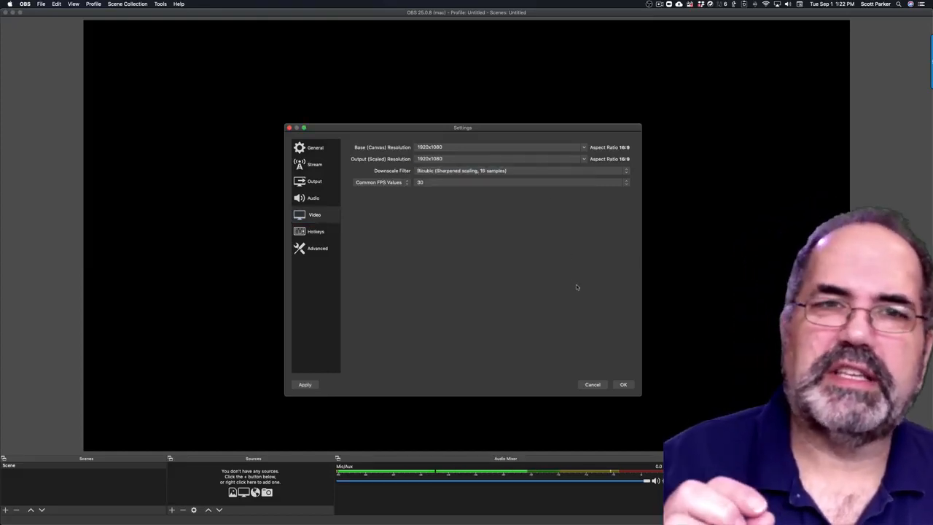
click(623, 384)
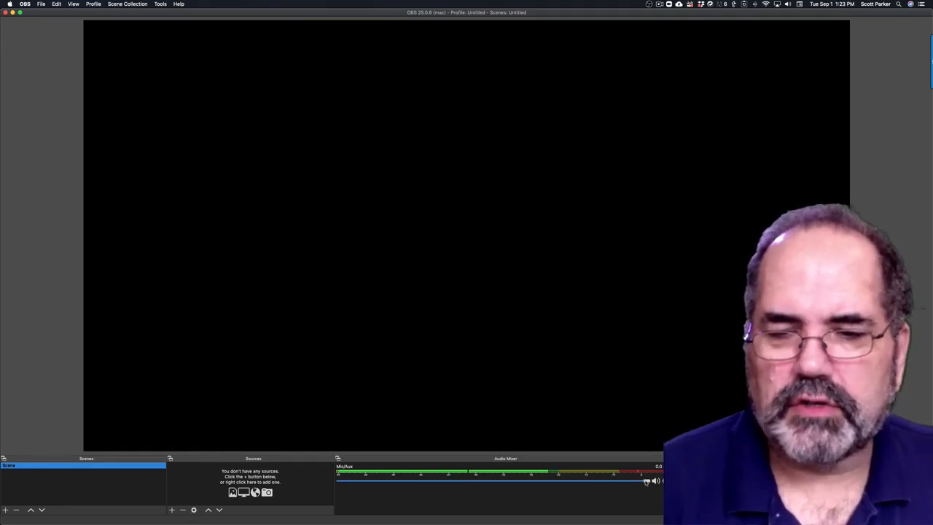
mouse_move(647, 482)
mouse_down()
mouse_move(509, 482)
mouse_move(646, 482)
mouse_up()
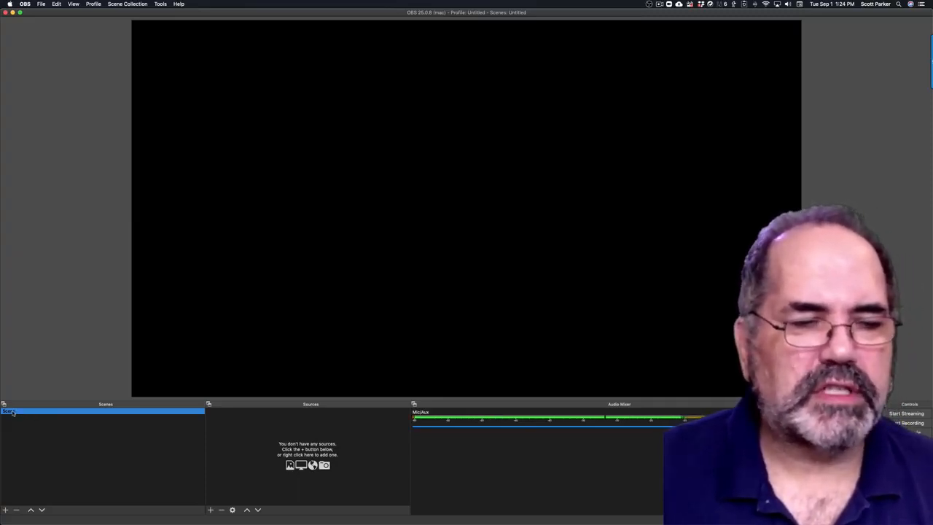
Try to rename the default scene to "Start".
right_click(12, 413)
click(32, 328)
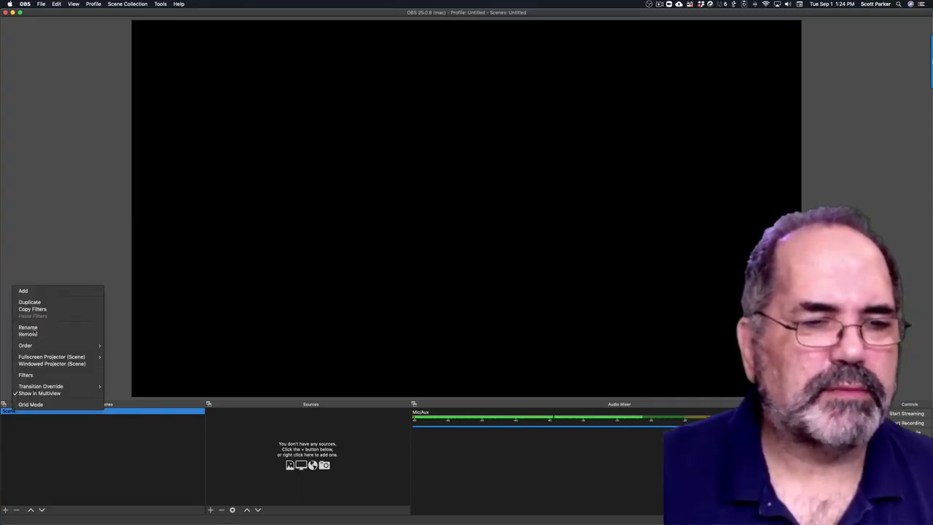
text(Start)
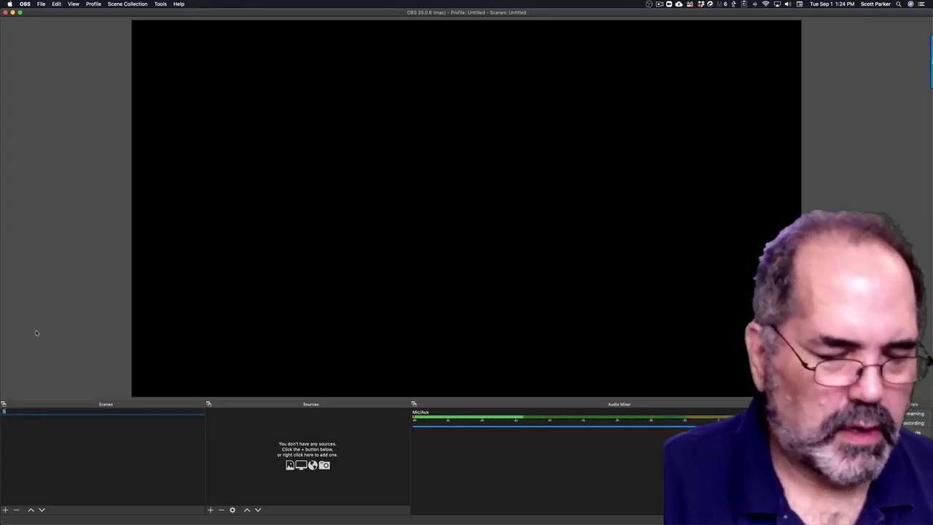
key(Return)
key(super+z)
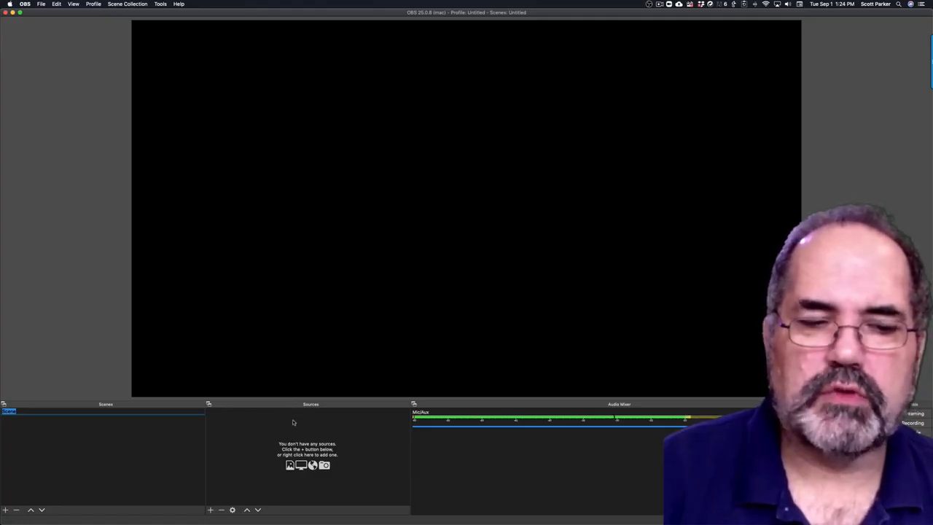
Add a new video capture device source named "iMac Camera" to the scene.
click(211, 509)
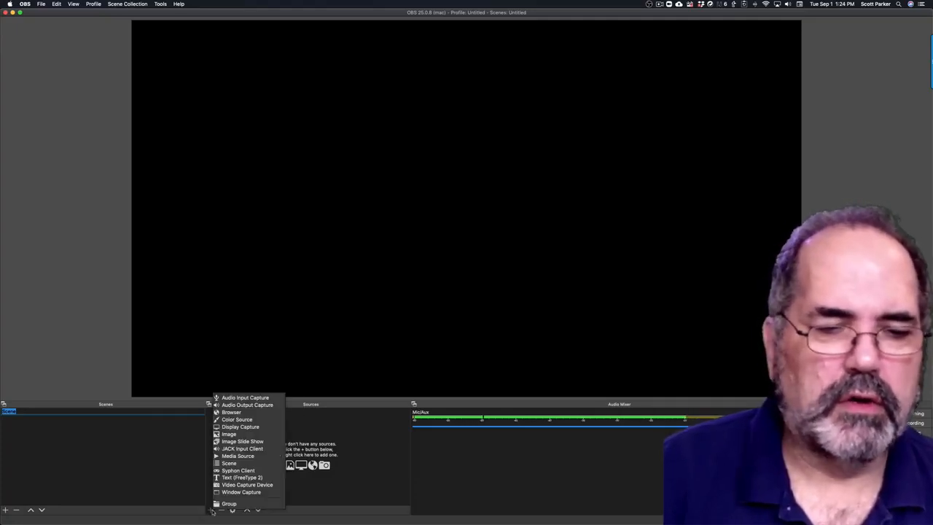
click(243, 485)
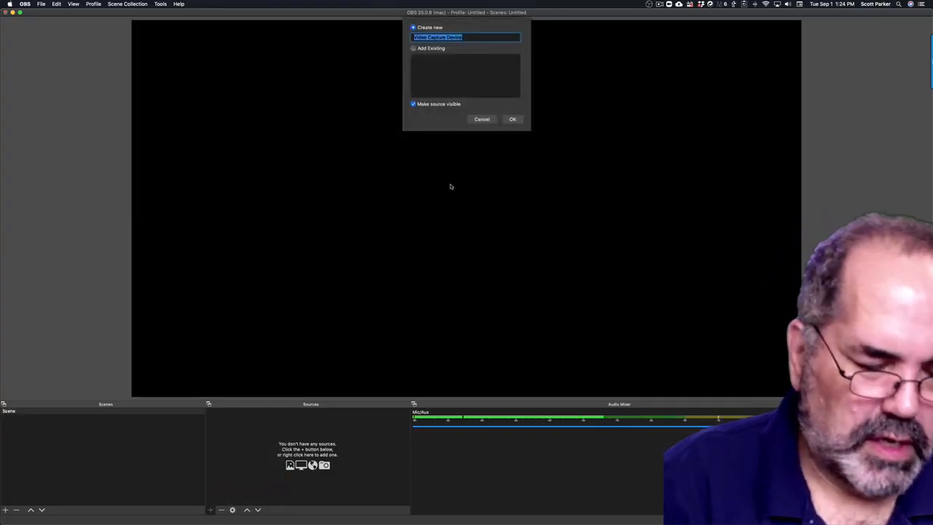
text(iMa)
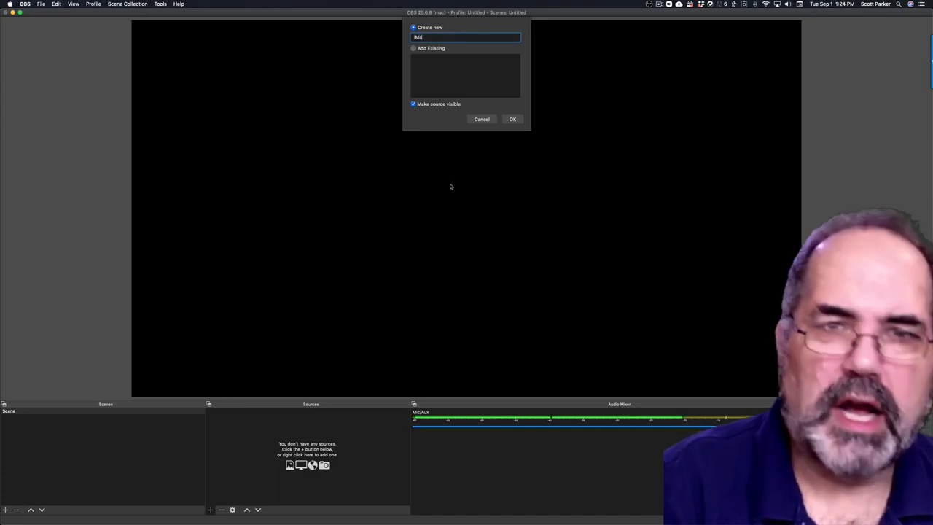
text(c Camera)
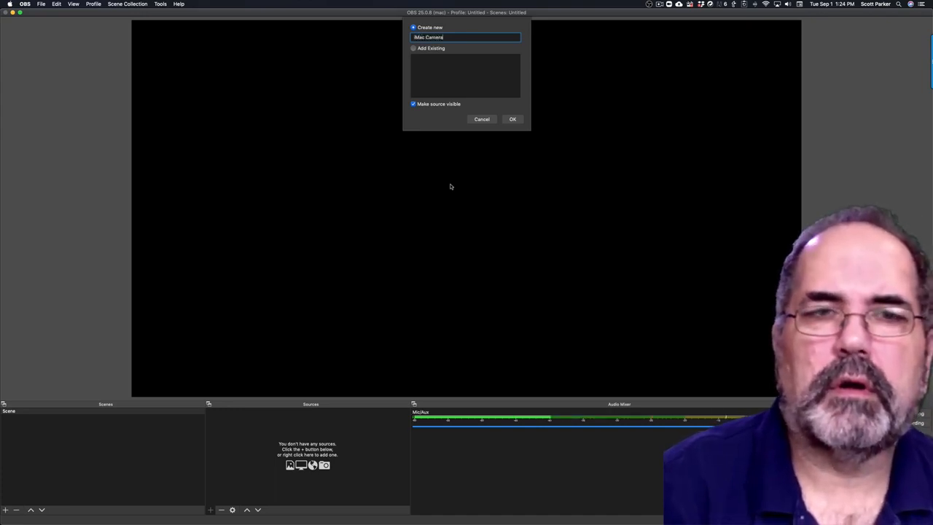
key(Return)
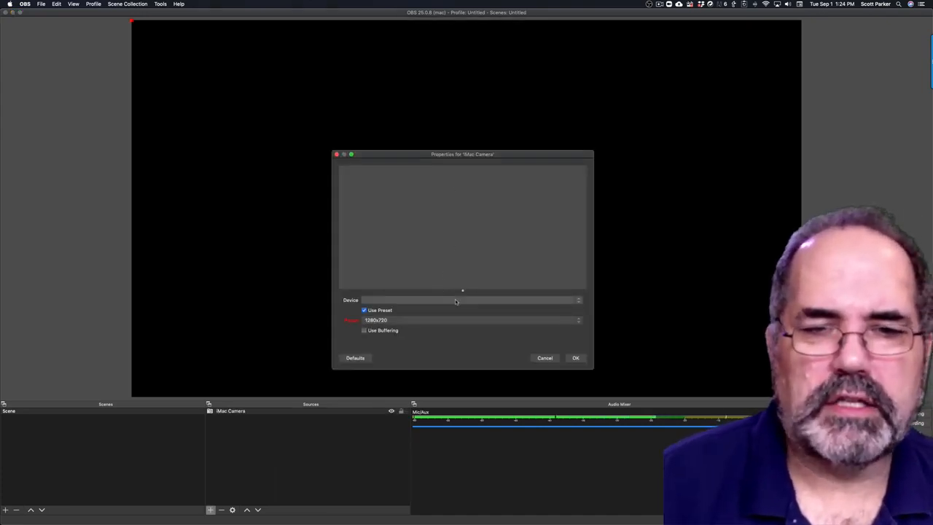
Assign FaceTime HD Camera (Built-in) to the new source with the 1280x720 preset, allowing camera access.
click(455, 299)
click(455, 307)
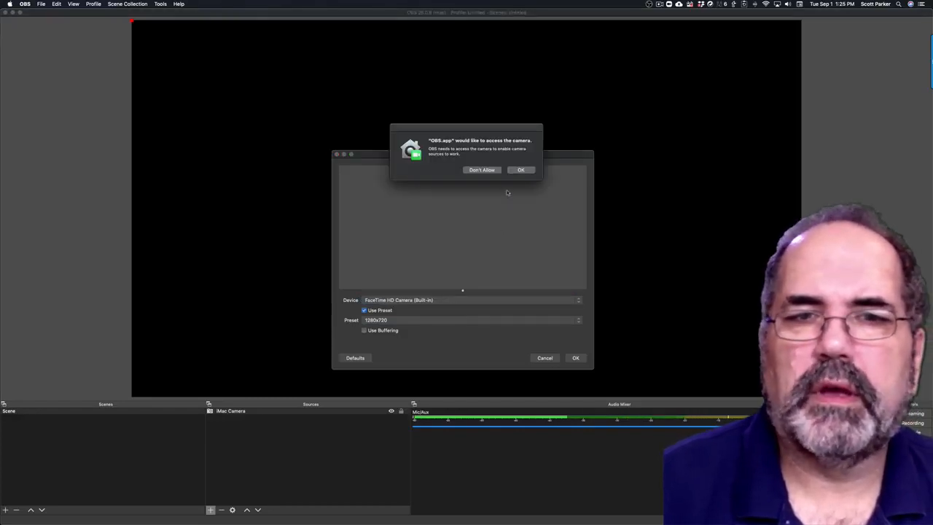
click(520, 170)
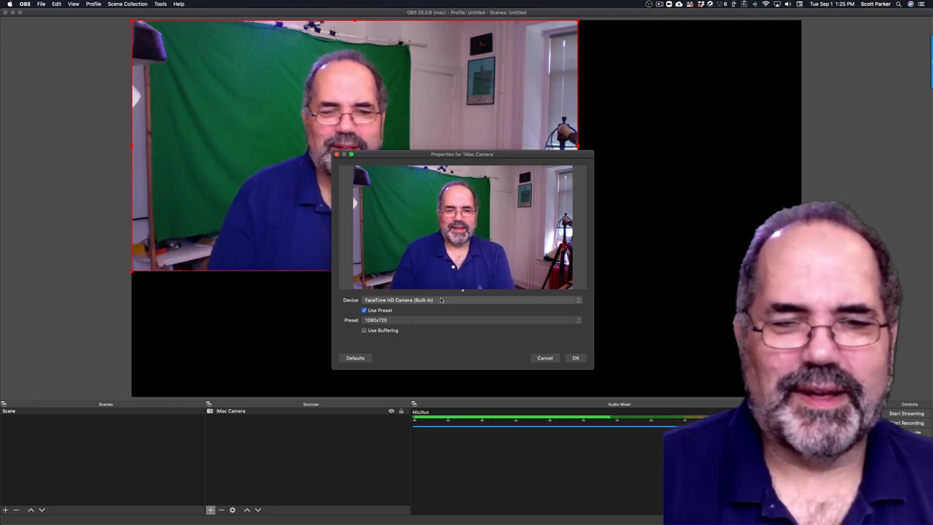
click(441, 320)
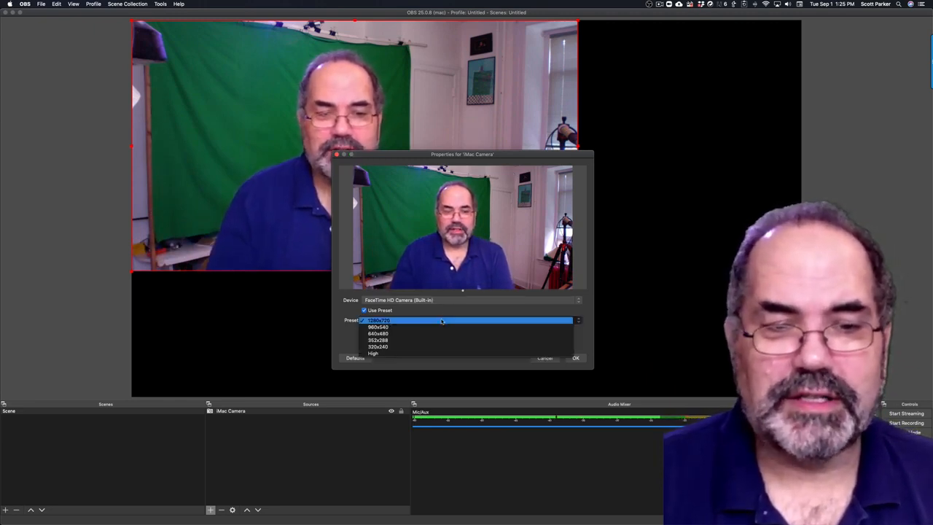
click(441, 319)
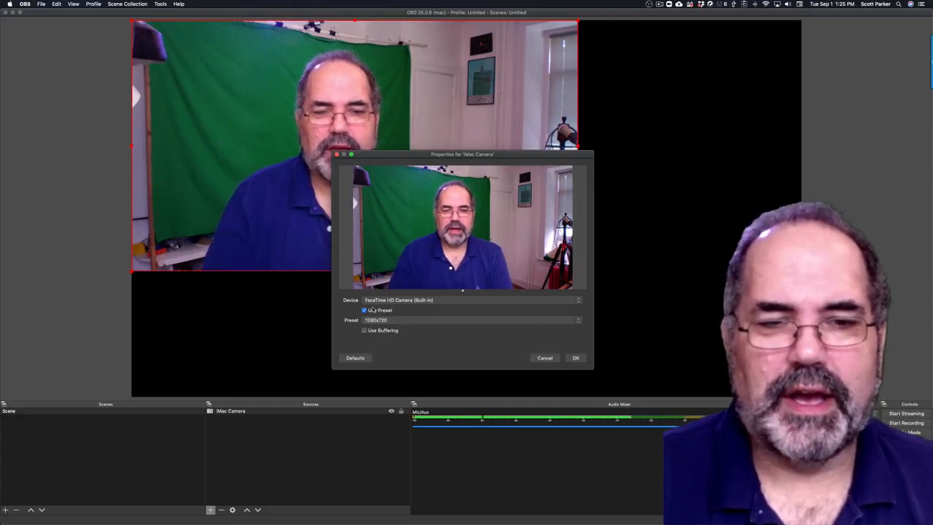
click(575, 358)
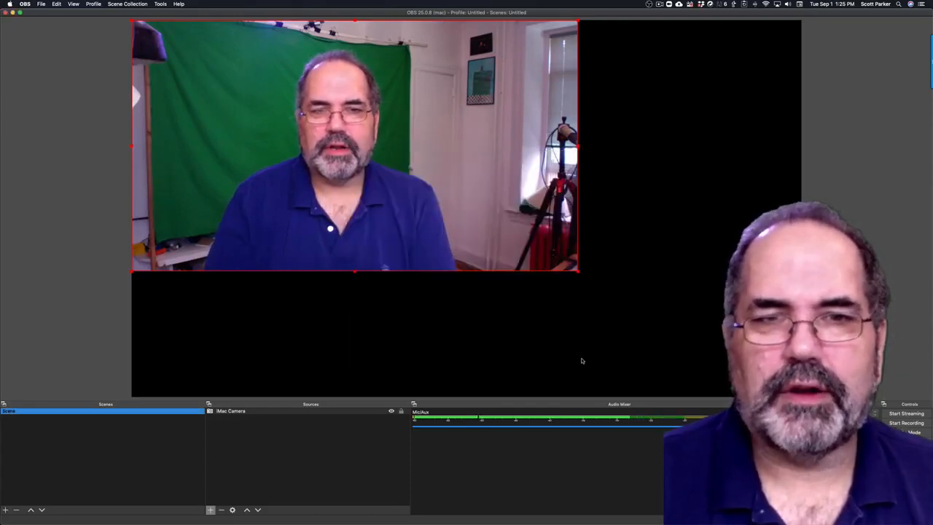
Enlarge the camera picture proportionally and move it to the middle of the canvas.
drag(579, 273, 689, 334)
drag(311, 134, 372, 161)
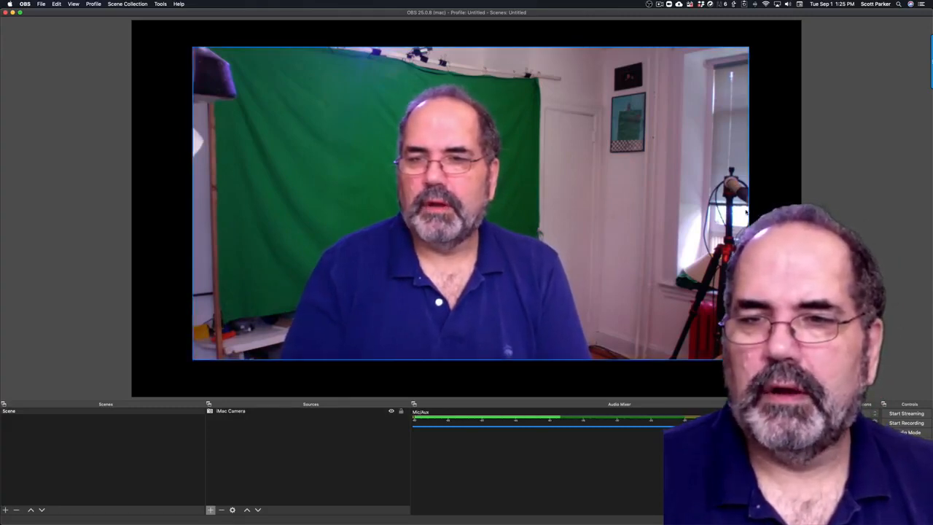
Crop the camera picture on all four sides to a portrait frame around the presenter's head and shoulders.
drag(750, 206, 887, 219)
drag(774, 207, 535, 188)
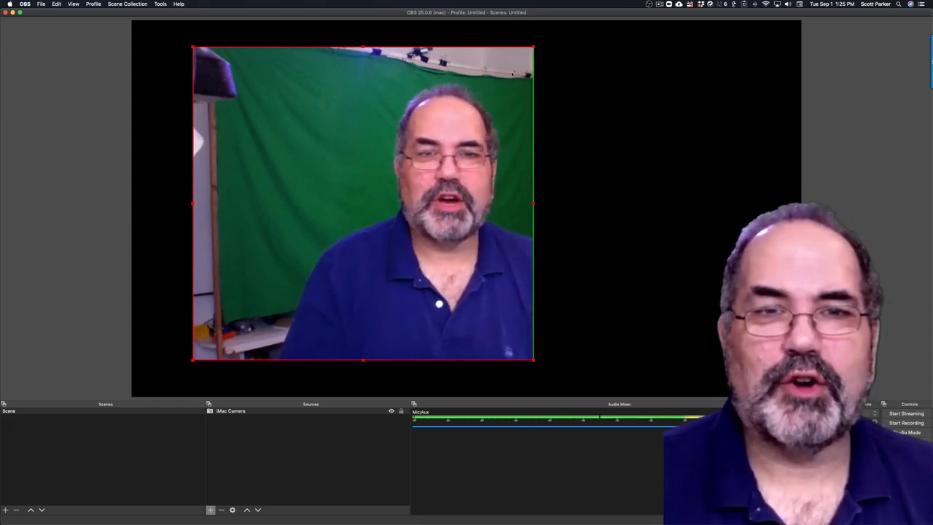
drag(363, 48, 360, 82)
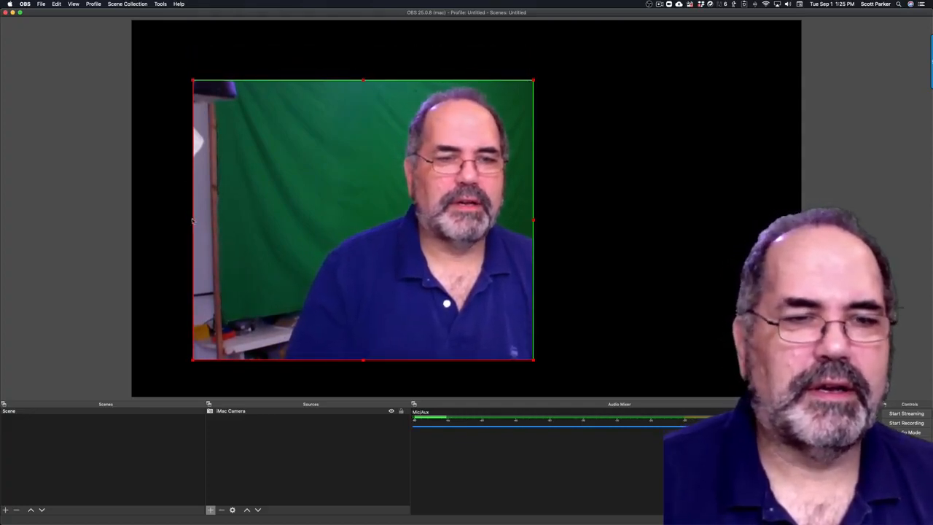
drag(193, 220, 337, 220)
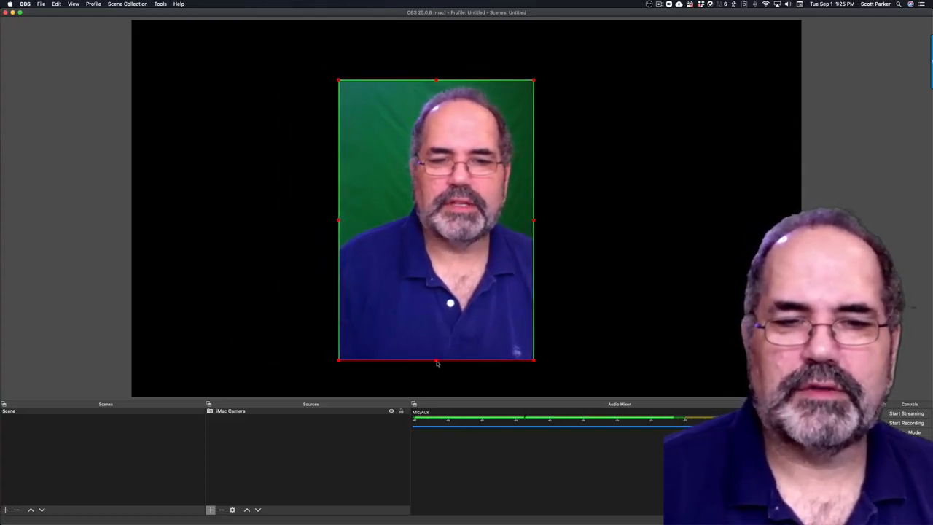
drag(436, 362, 444, 317)
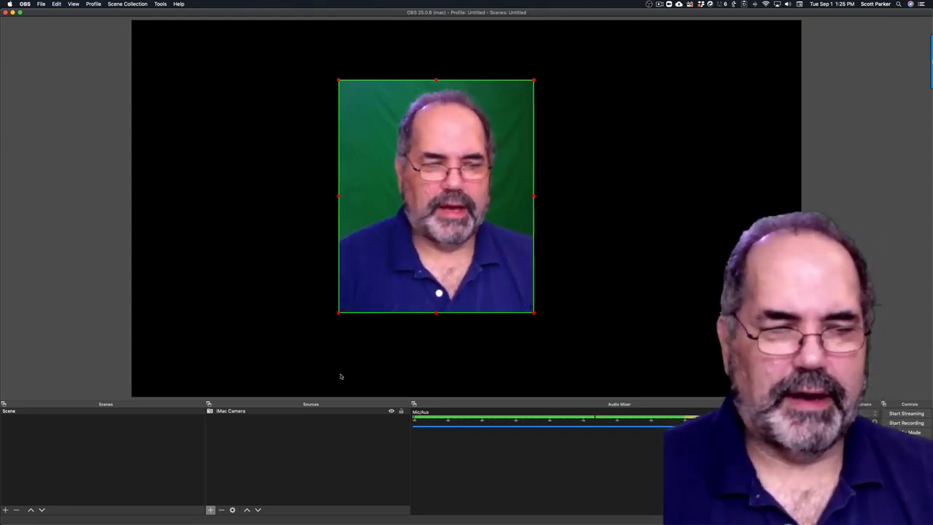
Add a Chroma Key effect filter with its default name to the iMac Camera source.
right_click(248, 412)
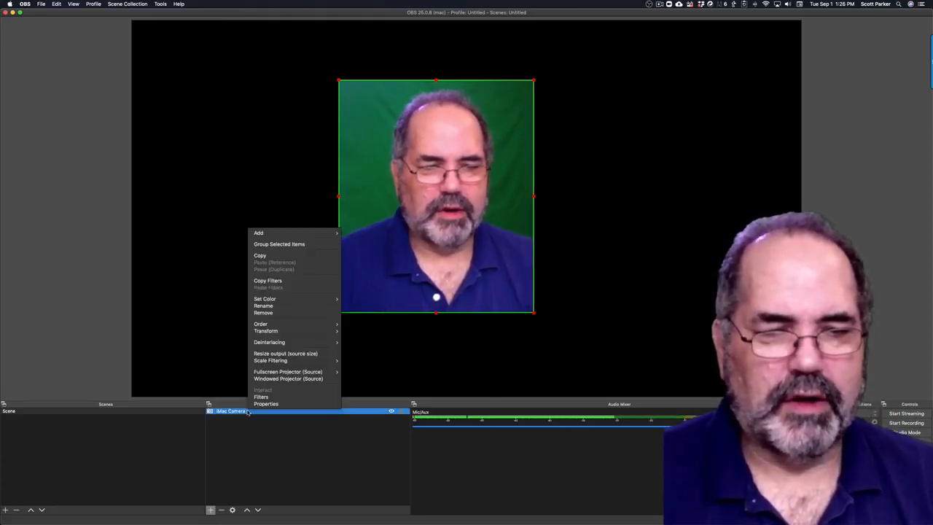
click(261, 396)
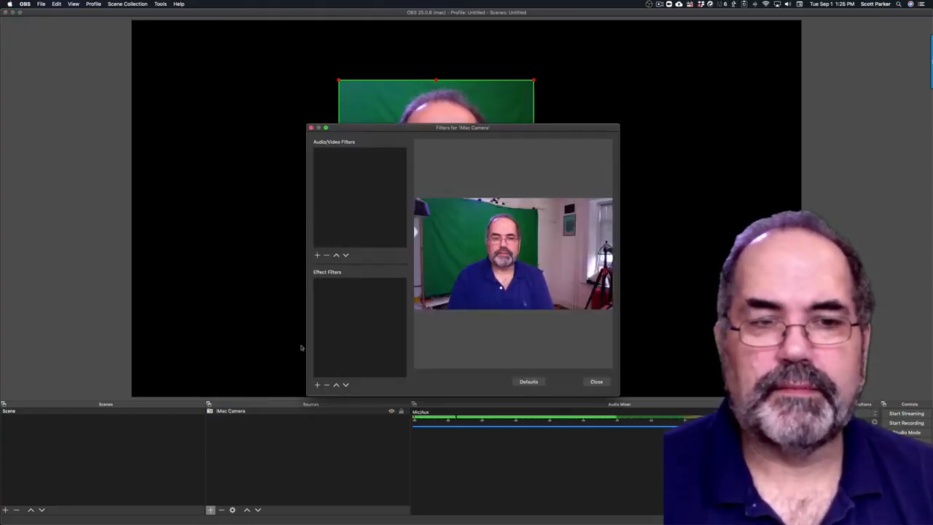
click(317, 385)
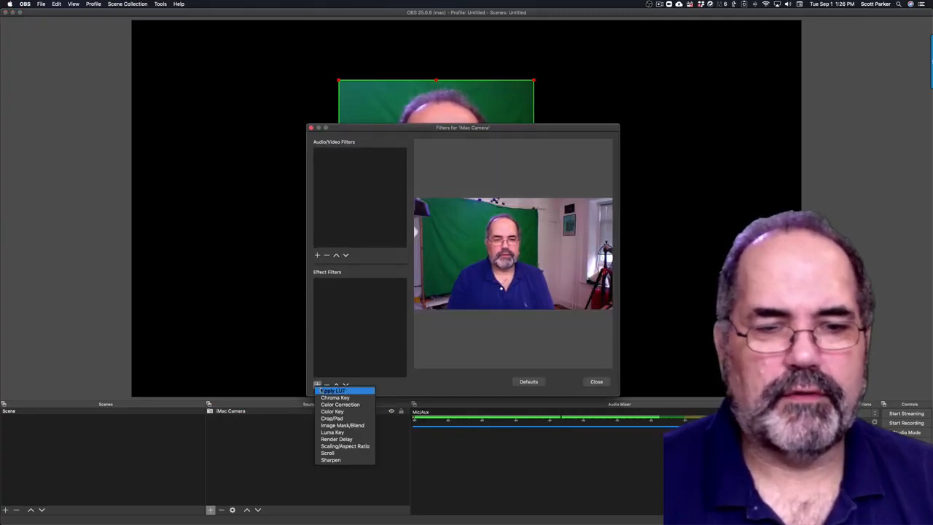
click(334, 397)
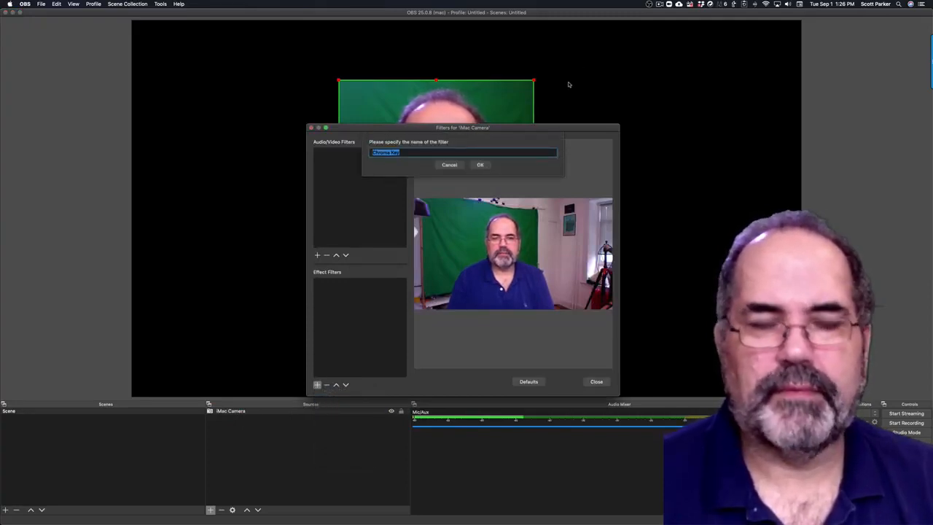
click(483, 164)
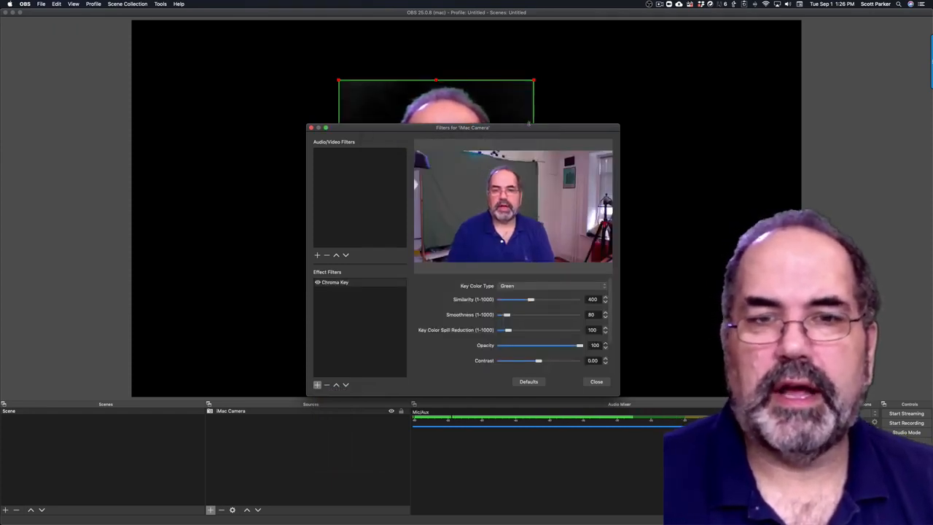
Set the Chroma Key filter's smoothness to 183, keep Green as the key color type, and close the filter settings.
drag(528, 123, 241, 66)
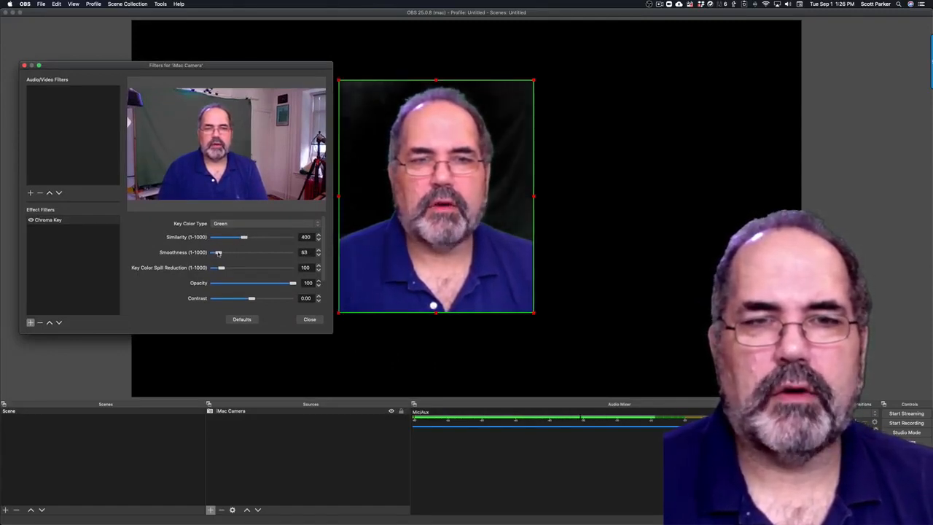
drag(218, 252, 227, 253)
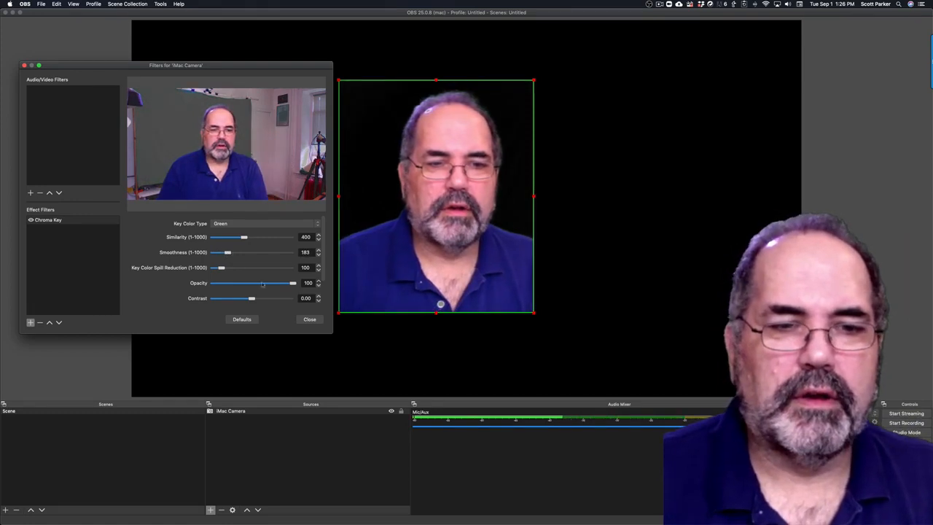
click(312, 321)
click(297, 224)
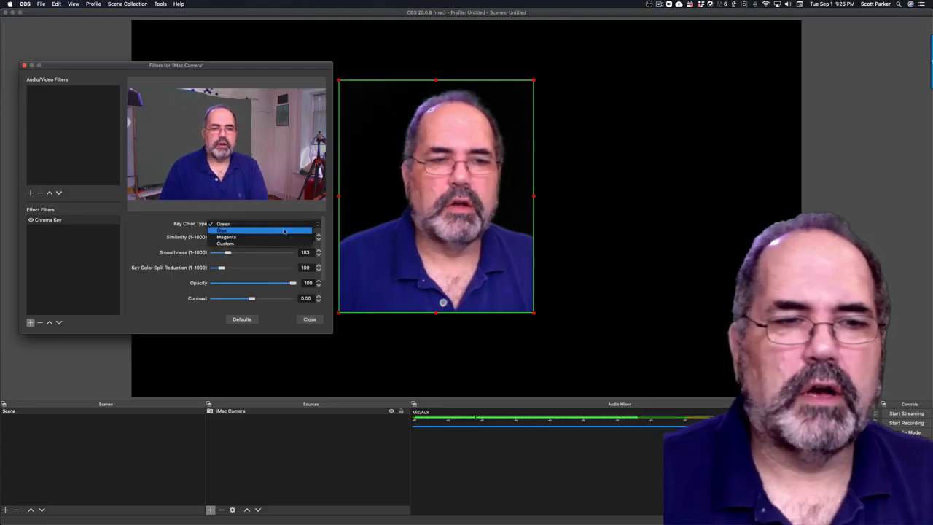
click(154, 223)
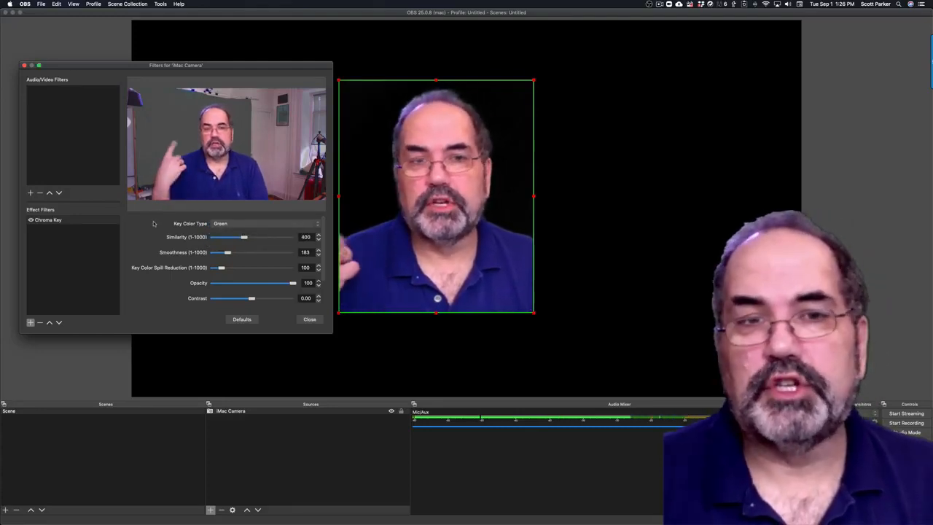
click(309, 320)
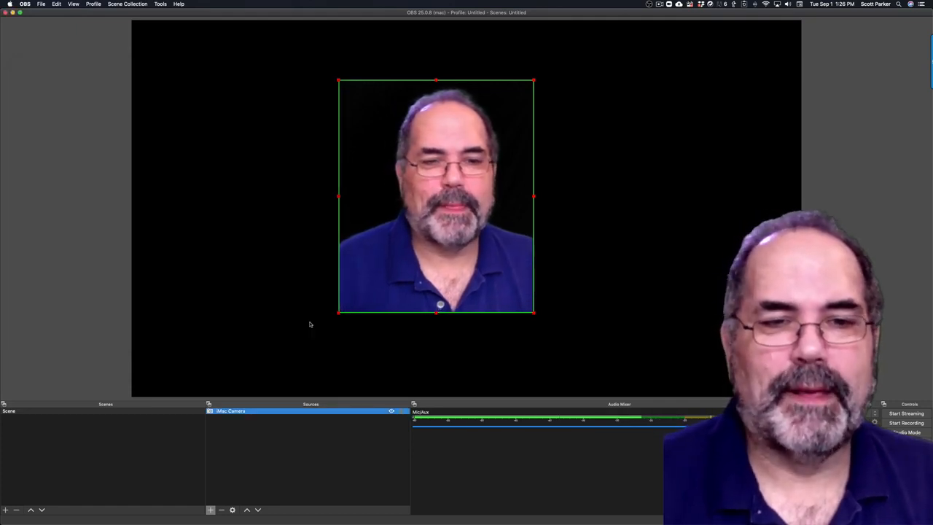
Enlarge the camera picture proportionally to about the full canvas height and center it horizontally on the canvas.
click(329, 458)
click(437, 287)
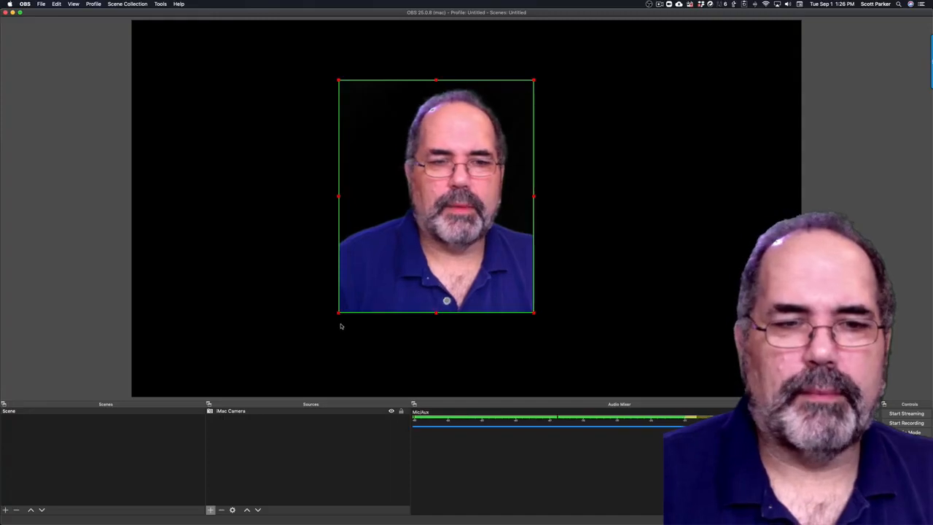
click(270, 370)
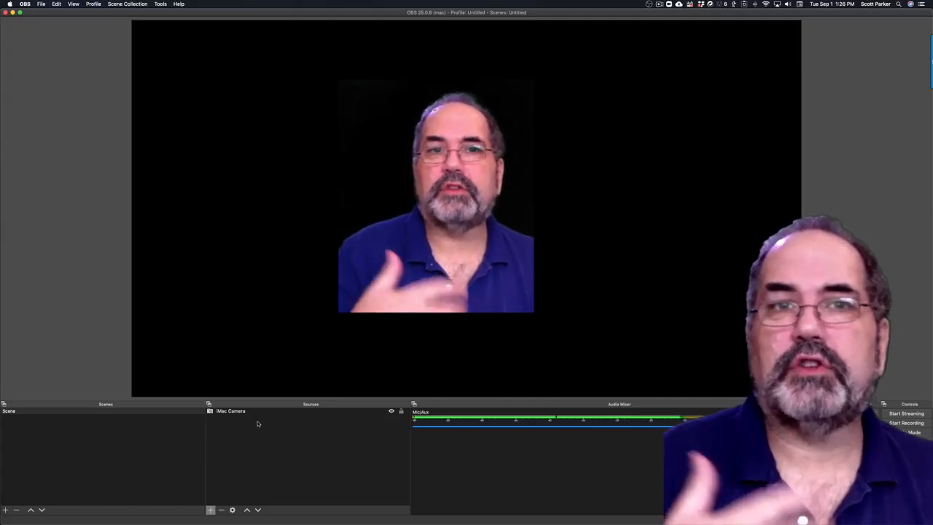
click(470, 309)
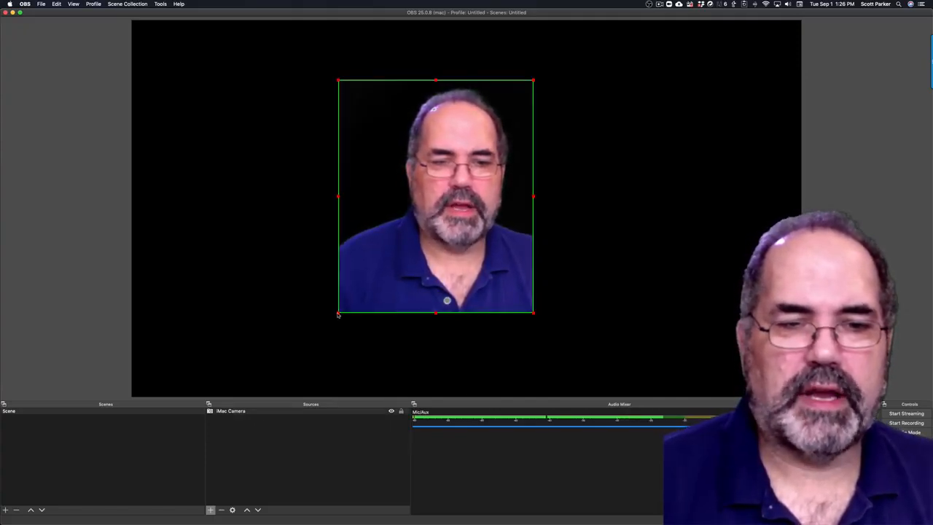
drag(337, 313, 190, 400)
drag(393, 326, 481, 266)
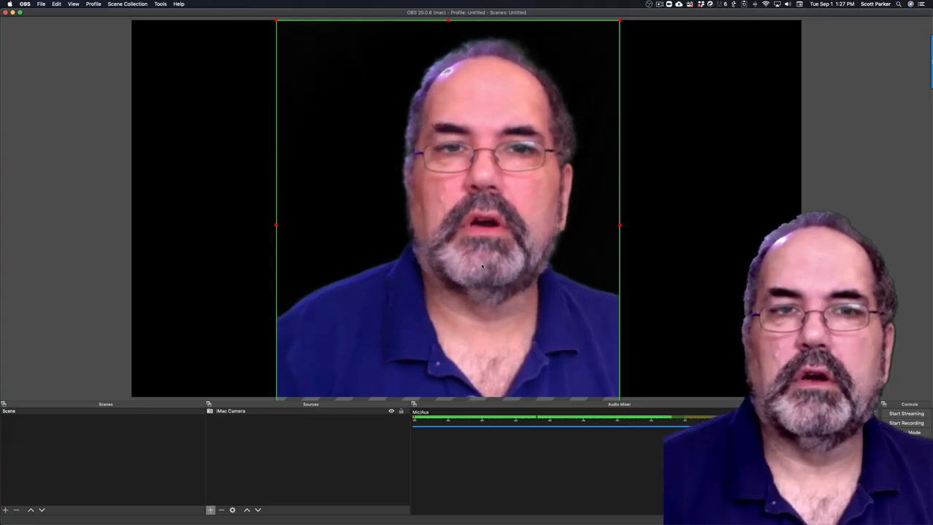
mouse_move(460, 268)
mouse_down()
mouse_move(508, 269)
mouse_move(475, 271)
mouse_up()
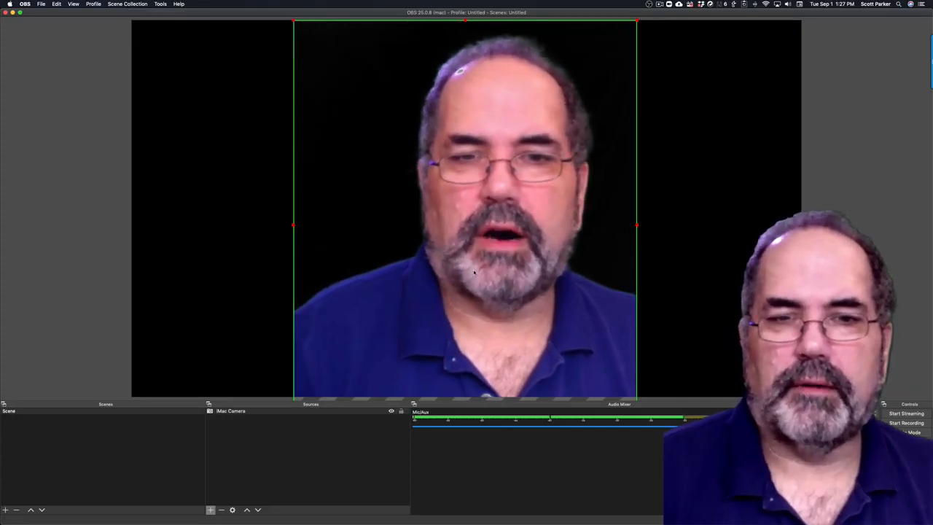
Add a new scene named Web Browser.
click(70, 458)
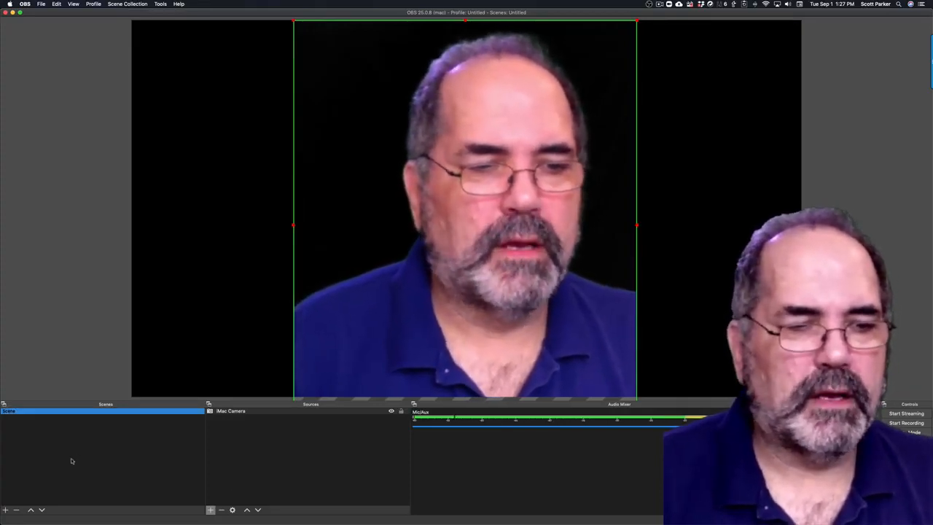
right_click(71, 458)
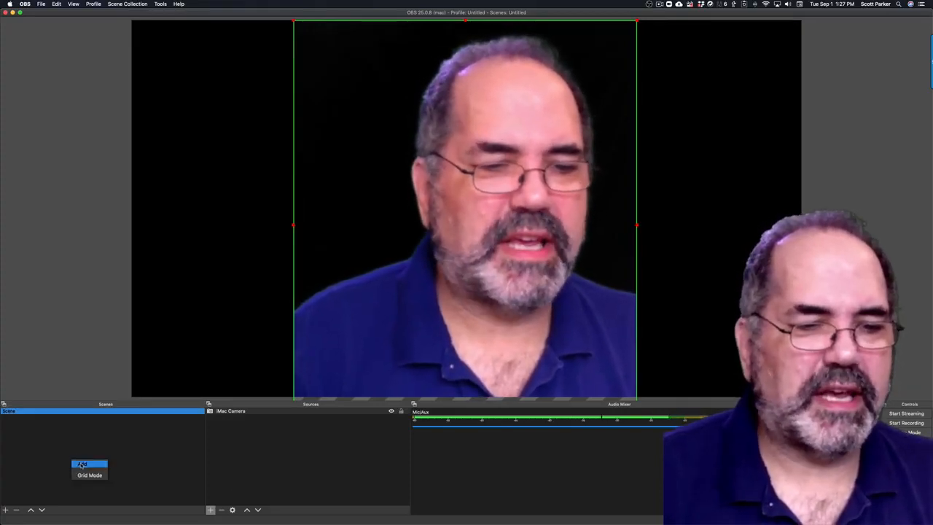
click(82, 465)
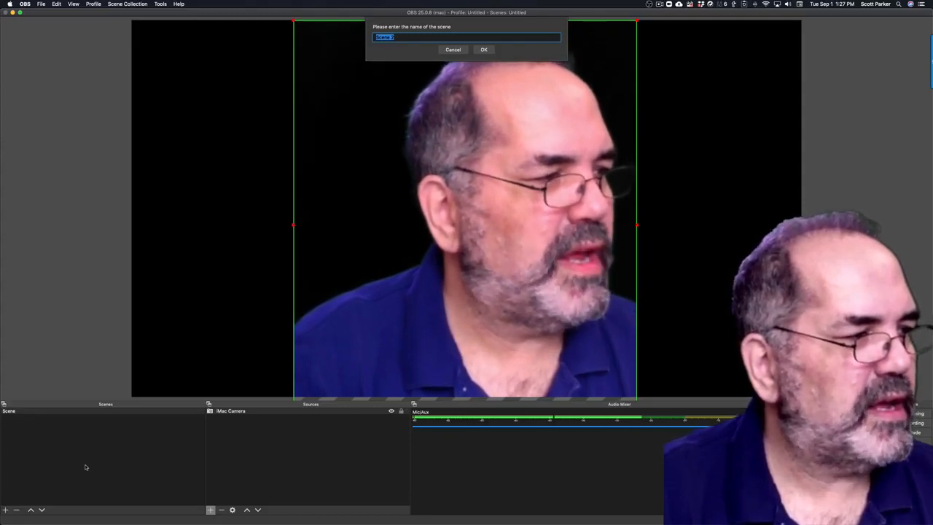
text(Cam)
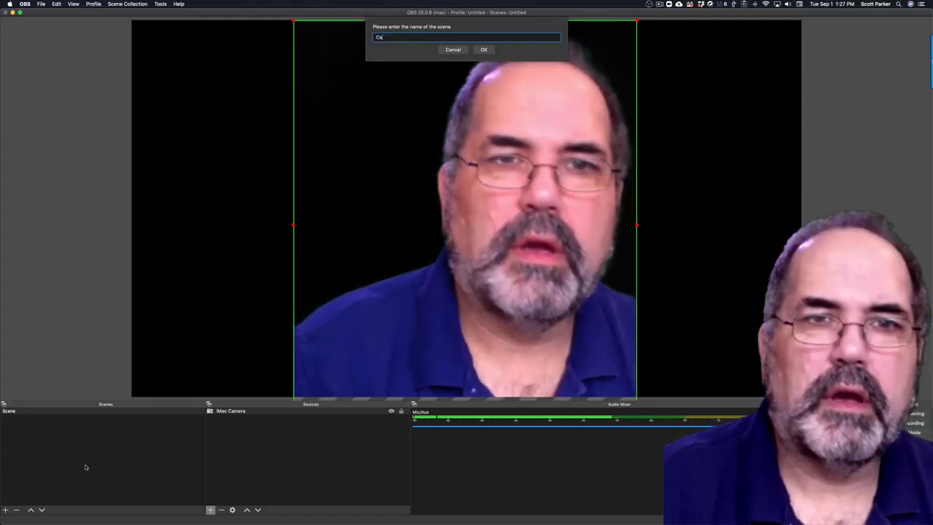
key(BackSpace)
key(BackSpace)
key(BackSpace)
text(Web Browser)
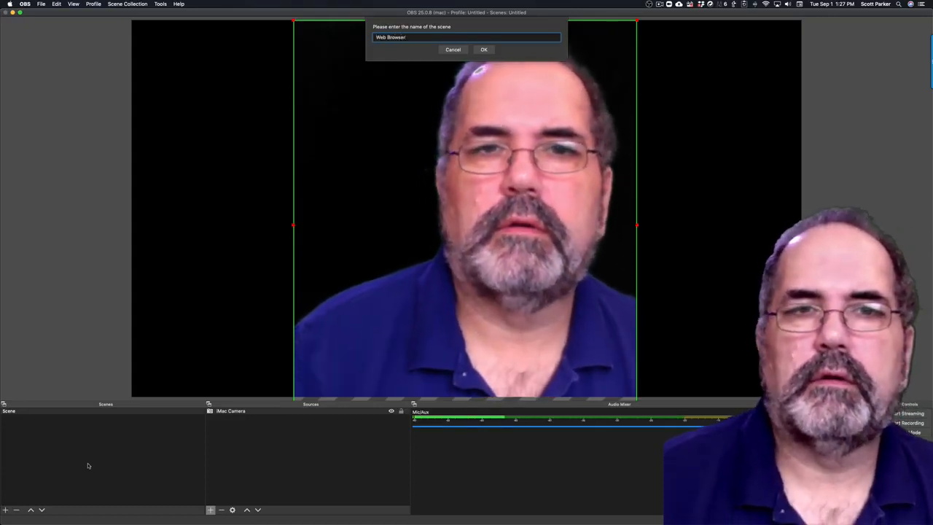
click(488, 52)
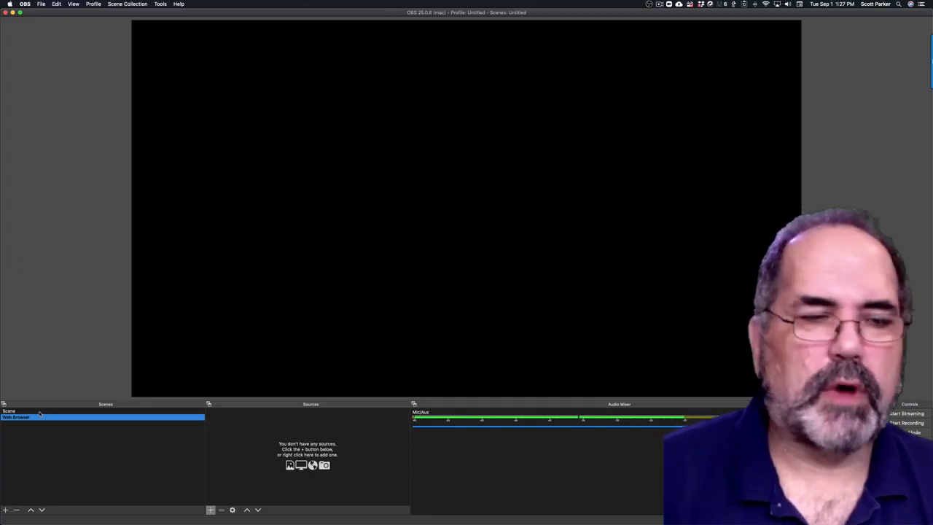
Copy the iMac Camera source from the first scene and paste it as a reference into the Web Browser scene.
click(39, 412)
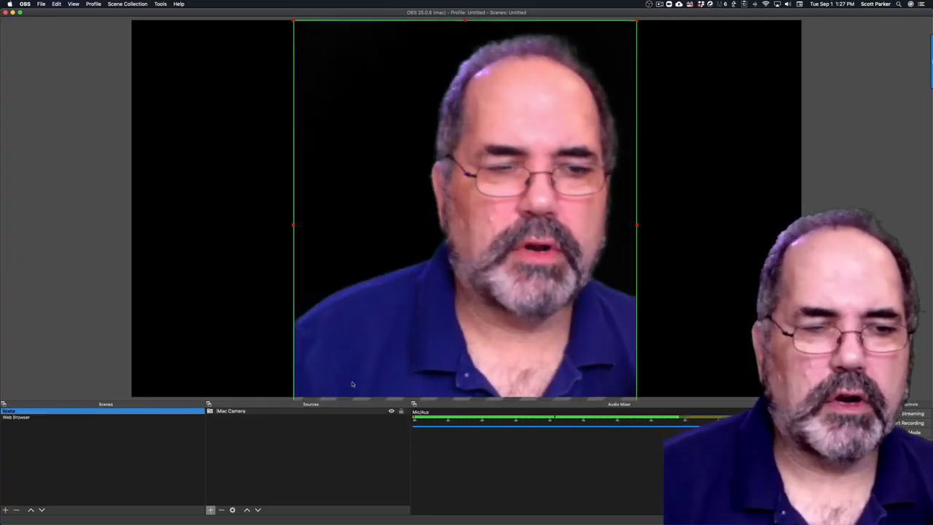
right_click(241, 414)
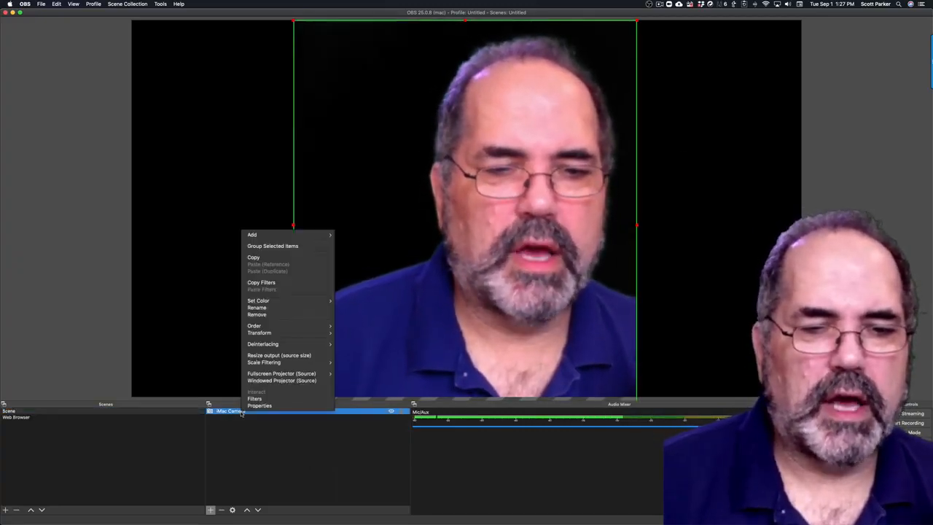
click(263, 258)
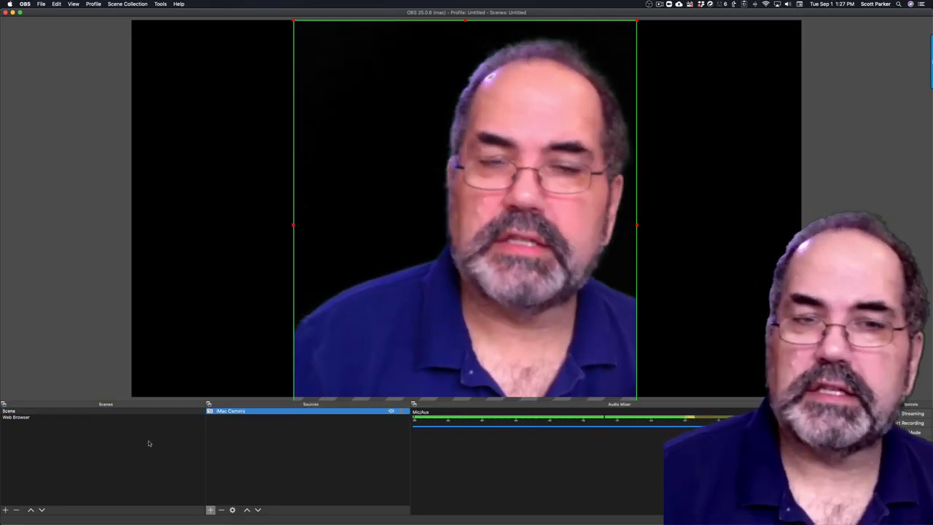
click(48, 416)
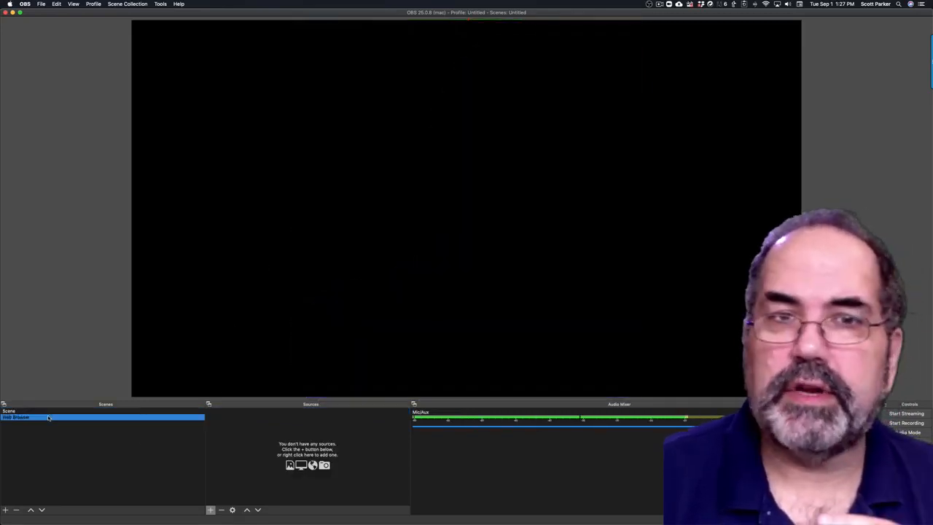
right_click(270, 460)
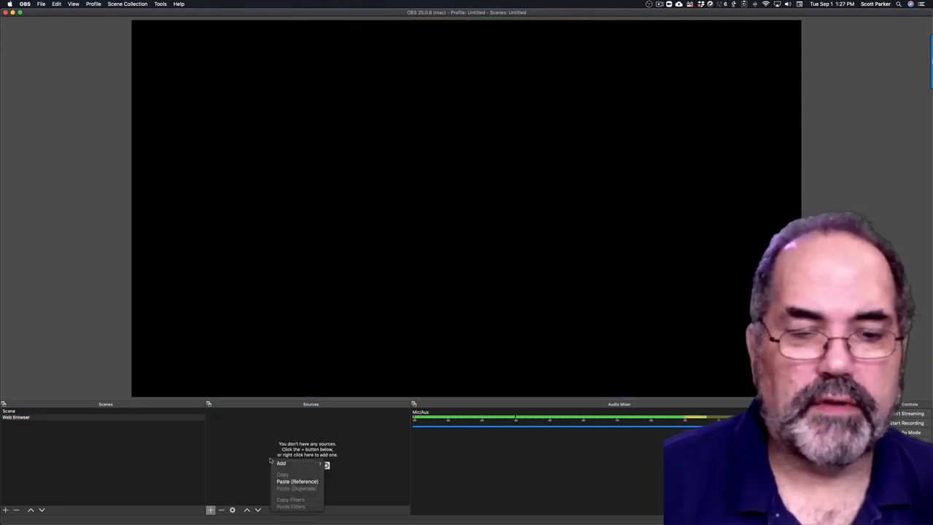
click(283, 482)
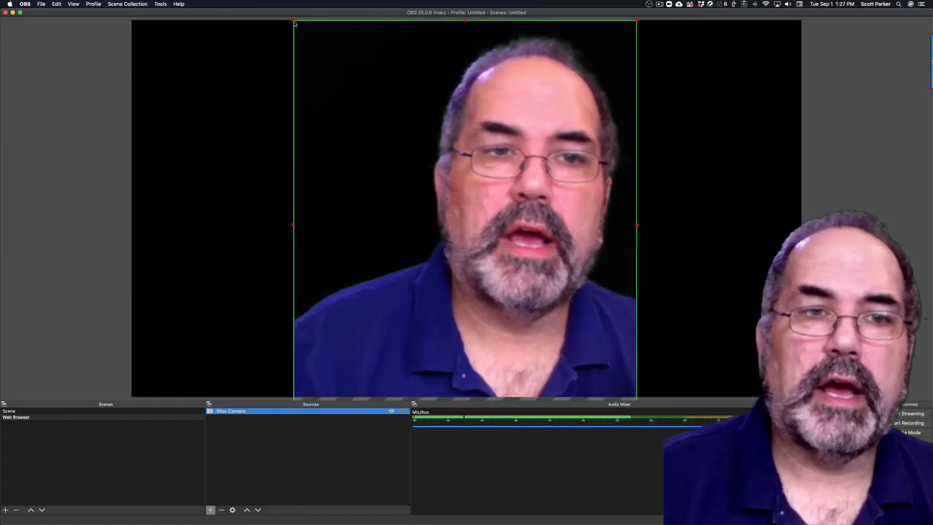
Shrink the camera picture to about half the canvas height and move it against the canvas's right edge.
drag(296, 23, 497, 248)
drag(571, 335, 723, 211)
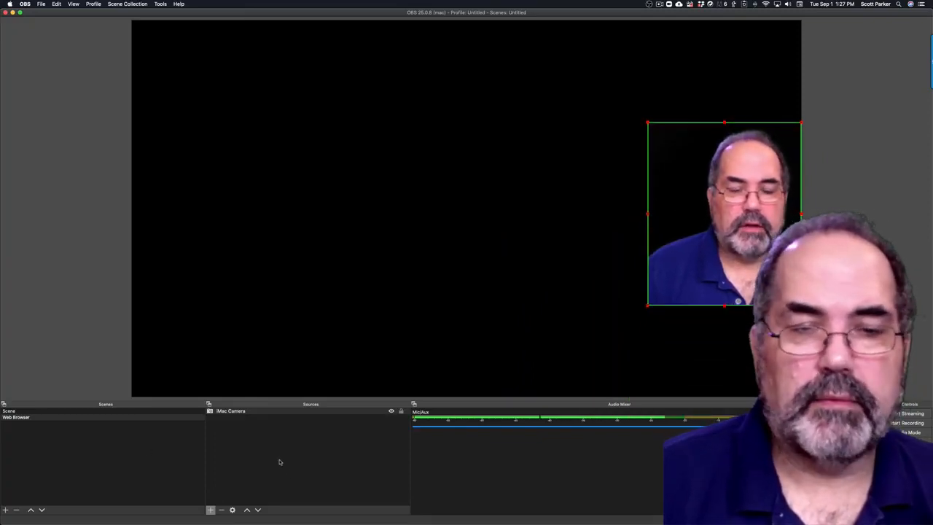
click(278, 462)
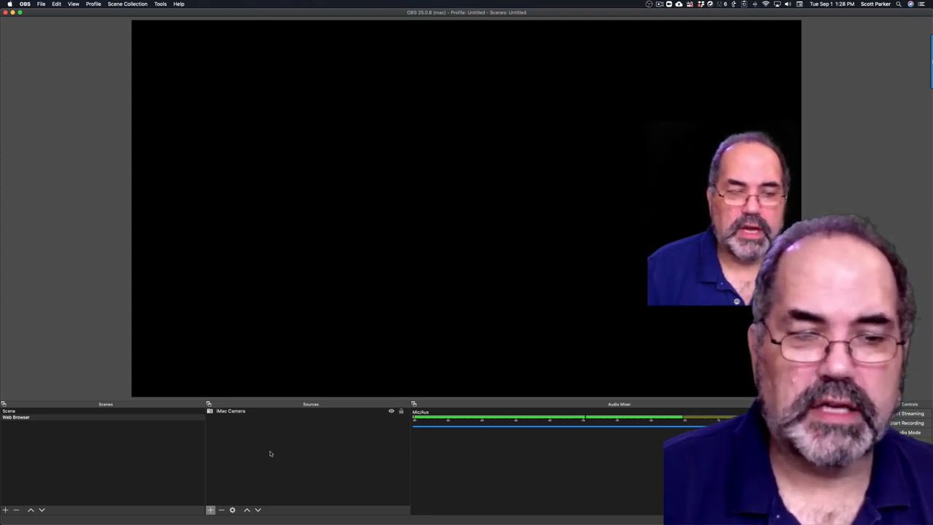
Add a Window Capture source named Browser that captures the Google Chrome window "Open Broadcaster Software | OBS", dismissing the Parallels Toolbox suggestion.
click(208, 511)
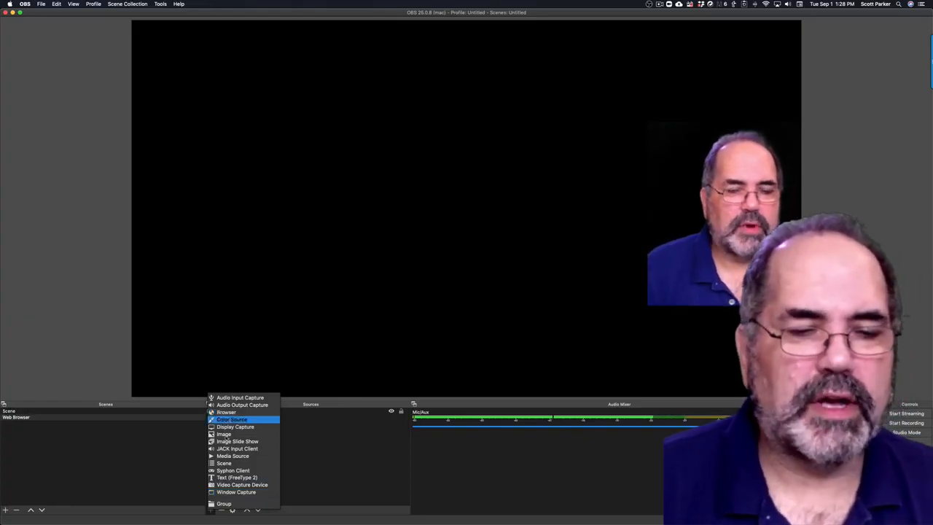
click(237, 493)
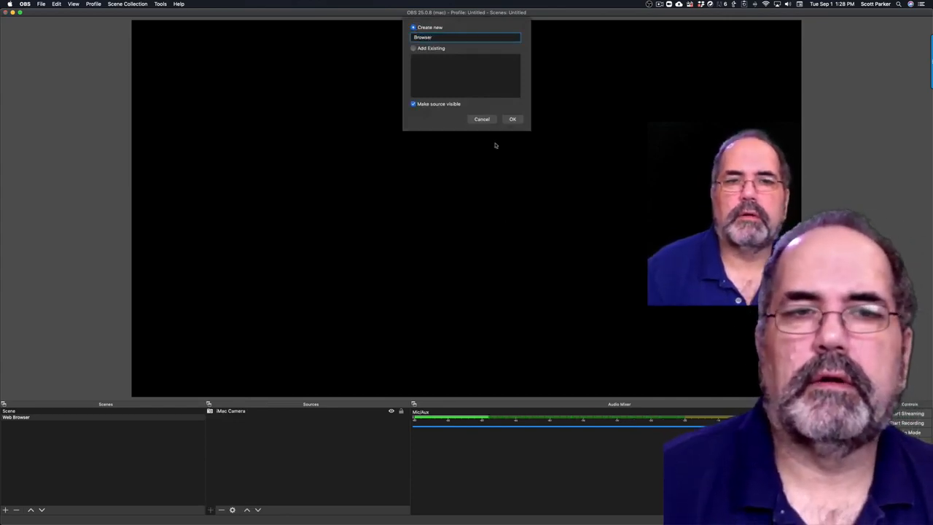
click(511, 120)
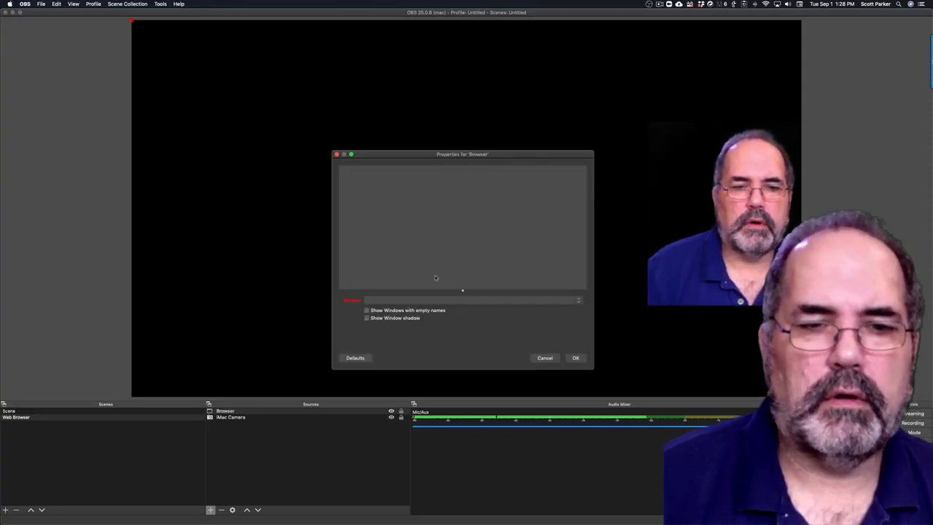
click(432, 300)
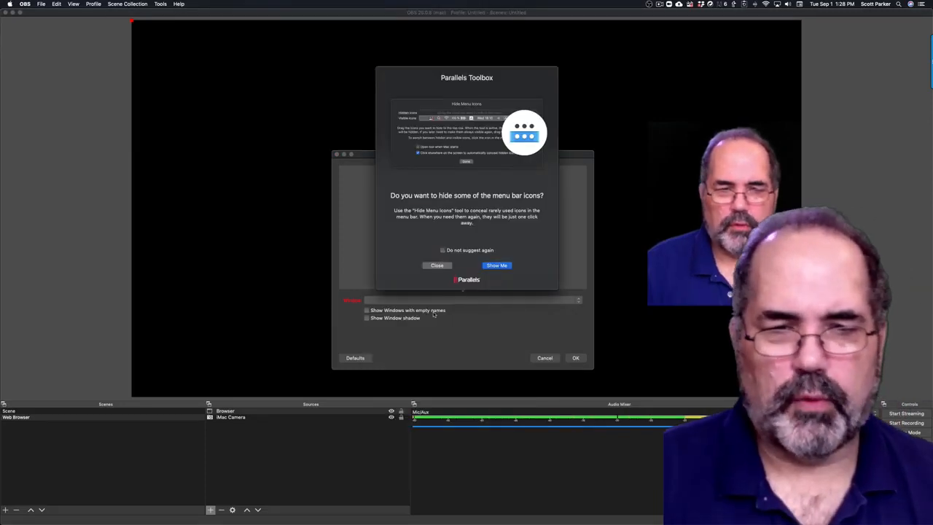
click(438, 267)
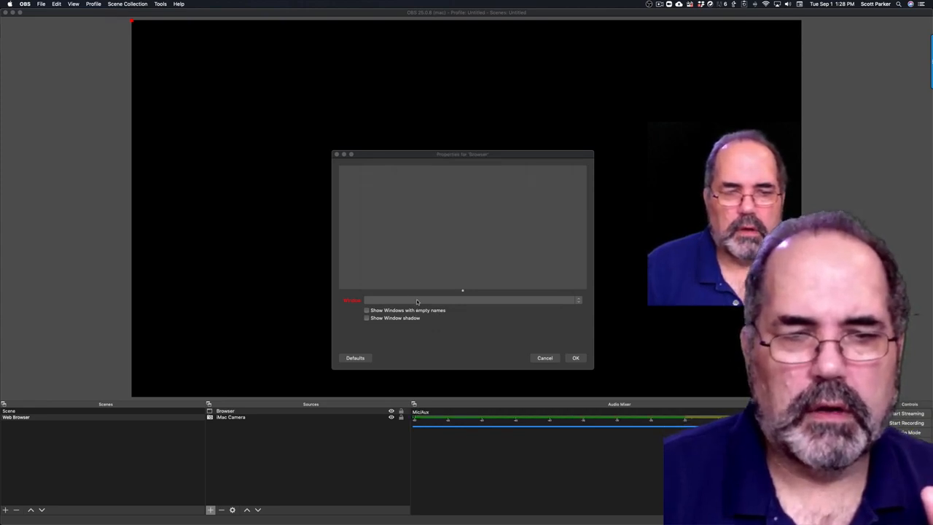
click(416, 299)
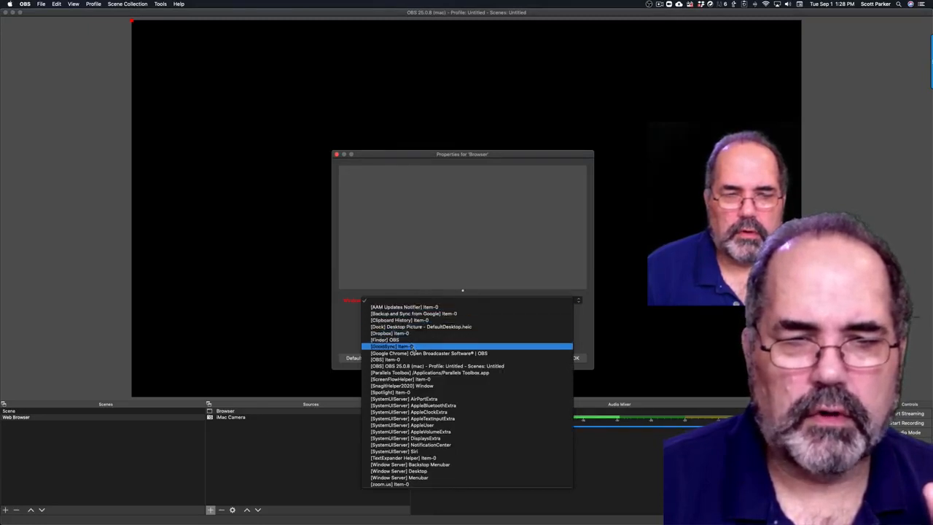
click(433, 357)
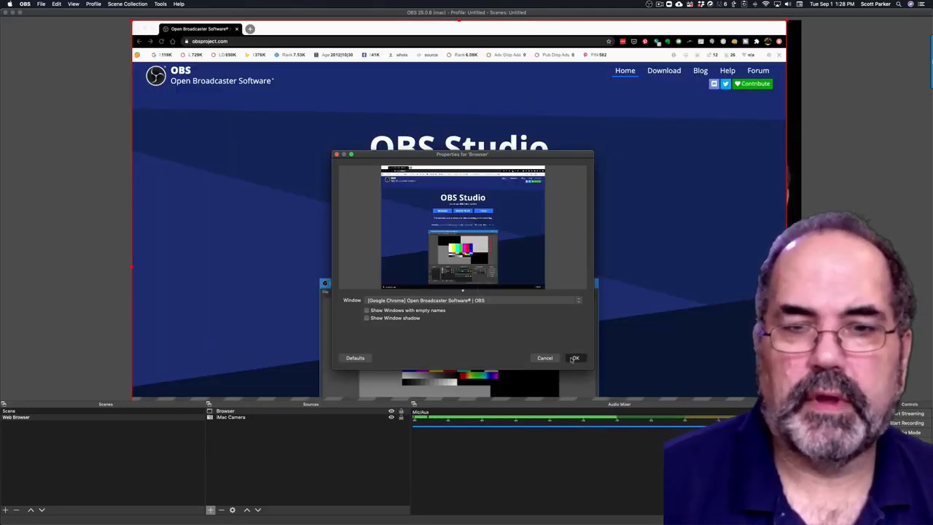
click(575, 358)
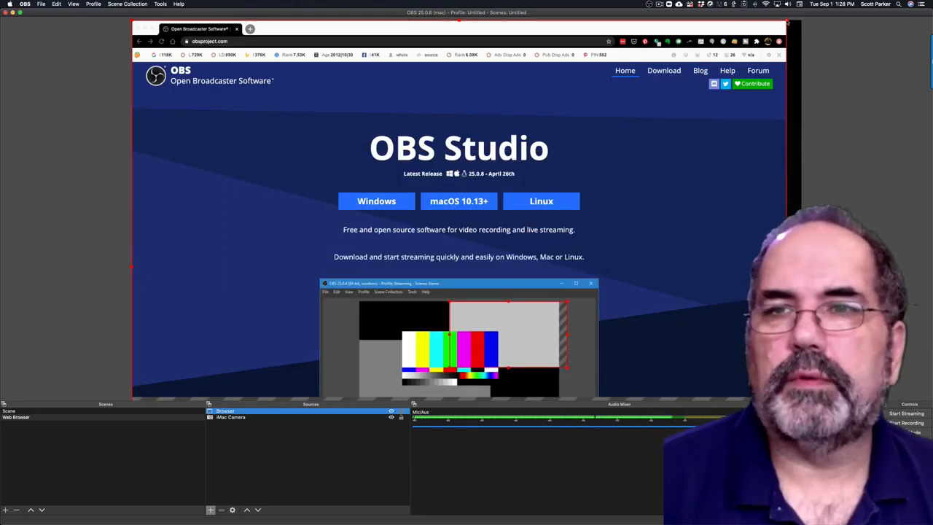
Shrink the Browser capture proportionally to uncover the presenter's face and move it up to the canvas's top edge.
drag(787, 22, 686, 75)
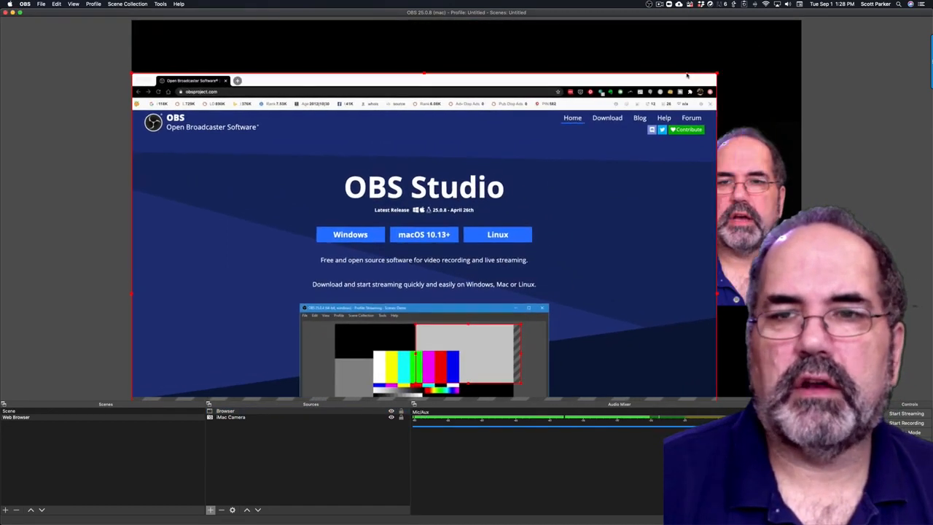
key(Up)
key(Up)
key(Up)
key(Up)
key(Up)
key(Up)
key(Up)
key(Up)
key(Up)
key(Up)
key(Up)
key(Up)
key(Up)
key(Up)
key(Up)
key(Up)
key(Up)
key(Up)
key(Up)
key(Up)
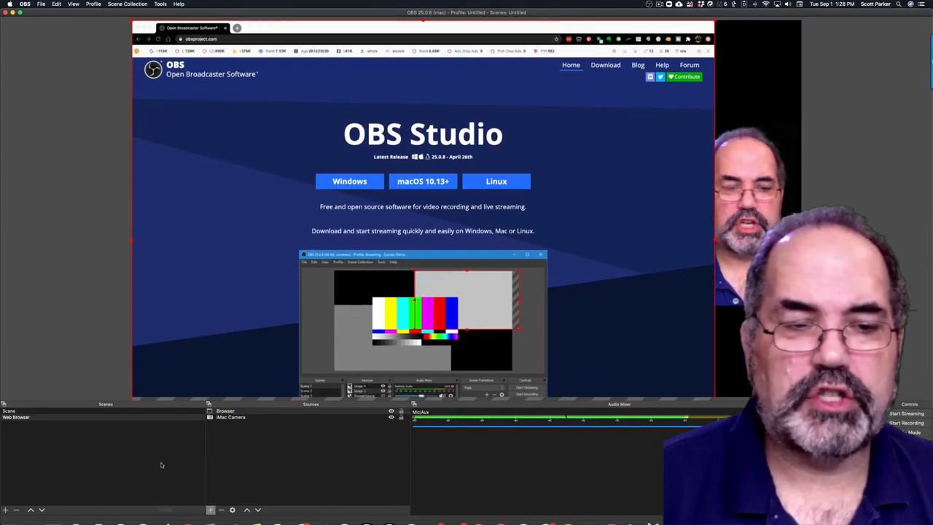
Raise the iMac Camera source above the Browser source in the Web Browser scene's stacking order.
click(230, 417)
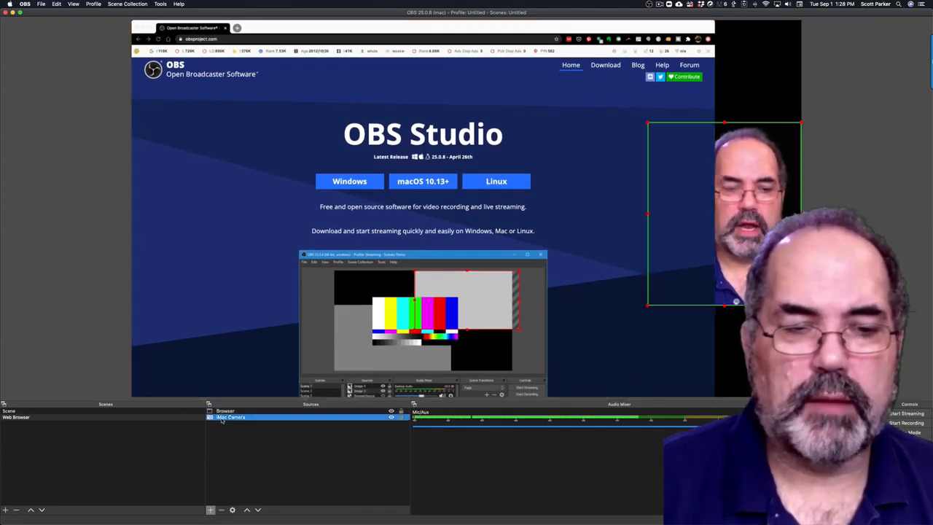
click(246, 510)
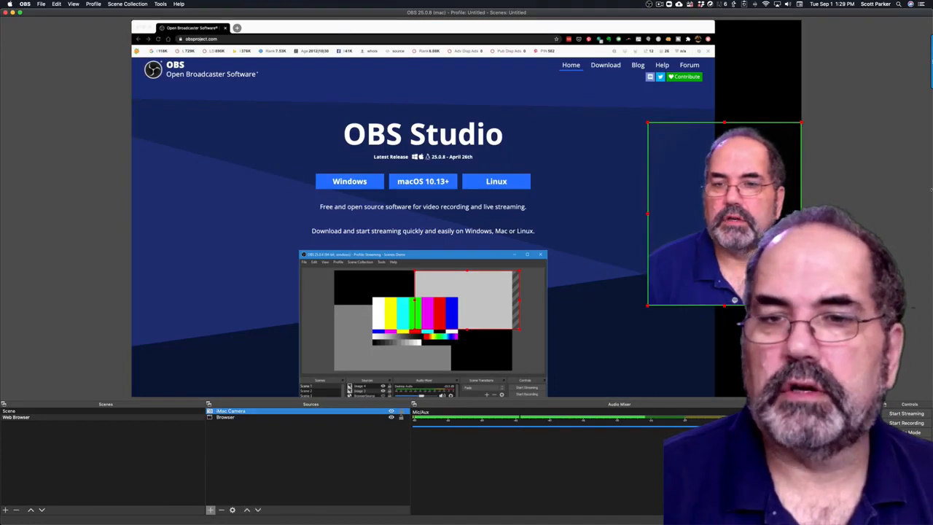
Shrink the Browser capture until its full height fits the canvas, and move the camera picture against the capture's right edge.
click(596, 173)
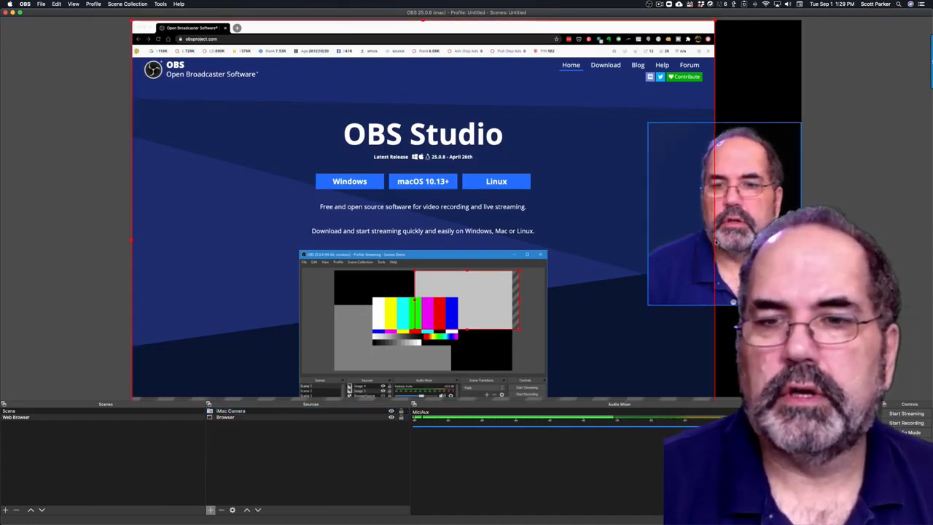
drag(716, 243, 632, 226)
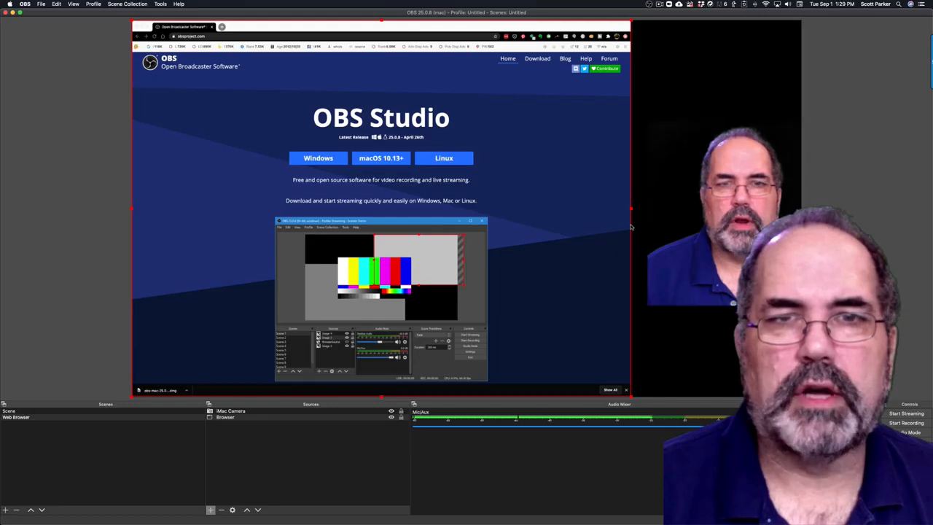
drag(723, 210, 708, 209)
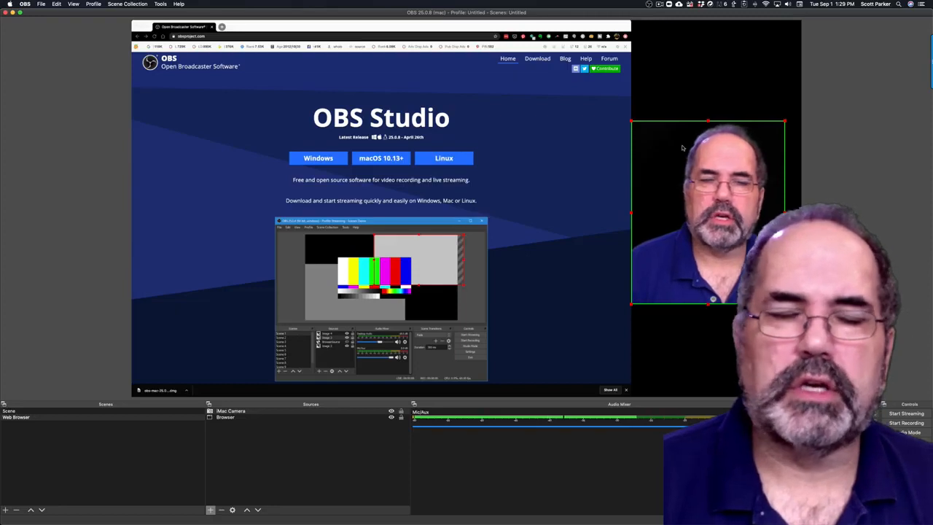
click(543, 125)
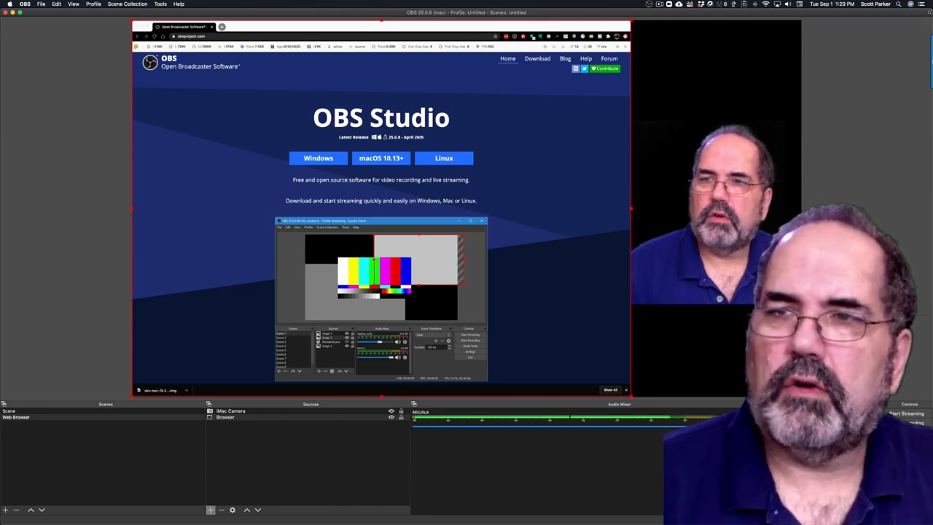
Narrow the OBS window, then shrink the Chrome window and place it beside the OBS preview.
drag(914, 17, 653, 34)
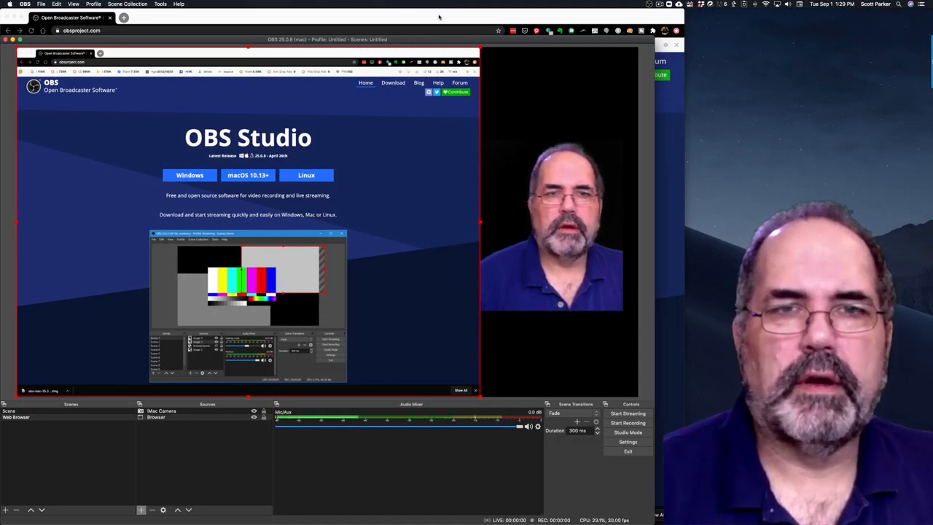
click(497, 13)
drag(496, 14, 633, 14)
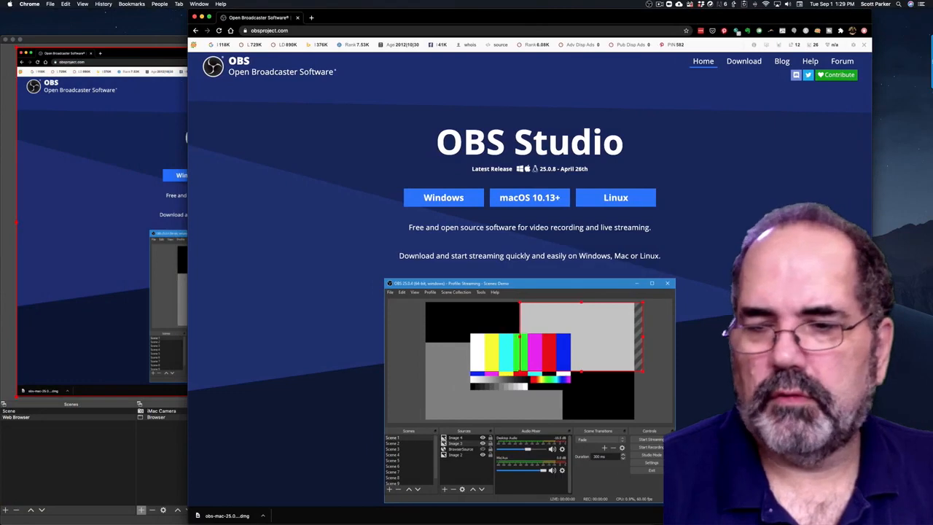
drag(872, 523, 678, 390)
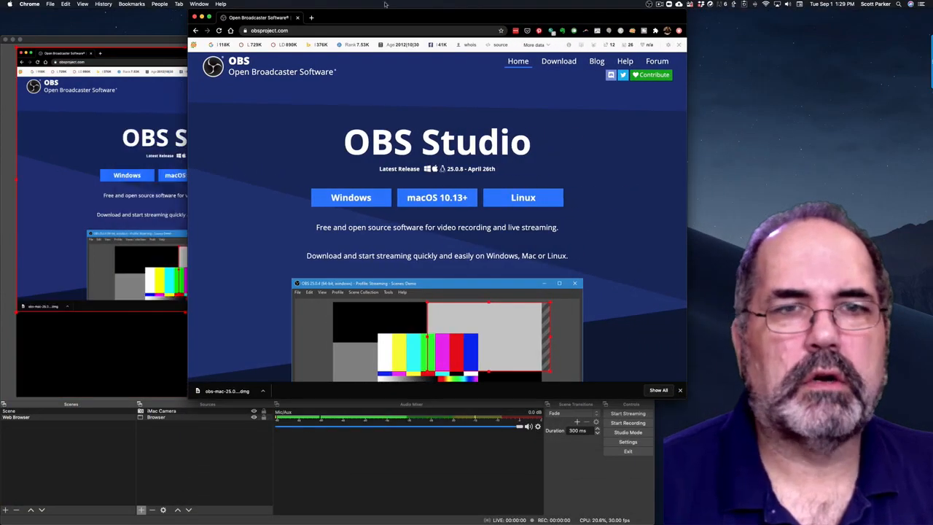
drag(384, 15, 617, 34)
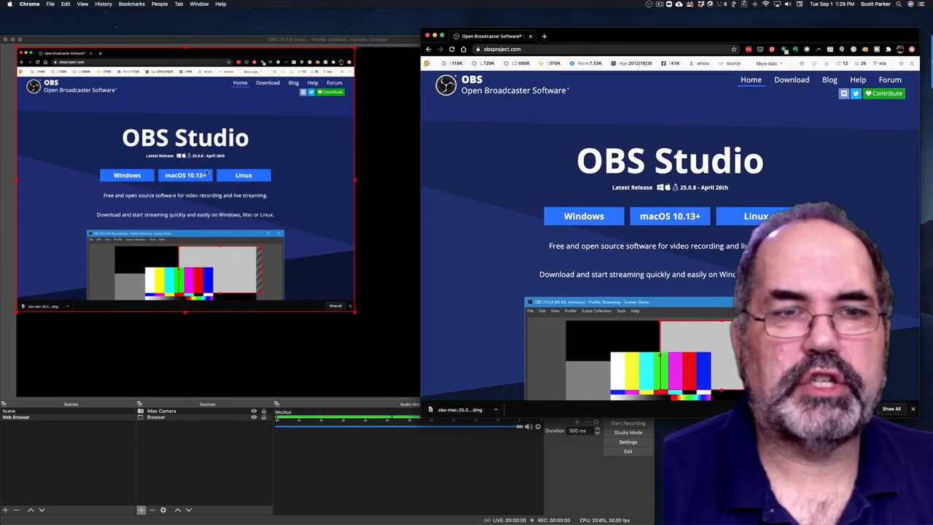
Enlarge the Browser capture to the full canvas height and move the Chrome window farther away from the capture in the OBS preview.
click(355, 315)
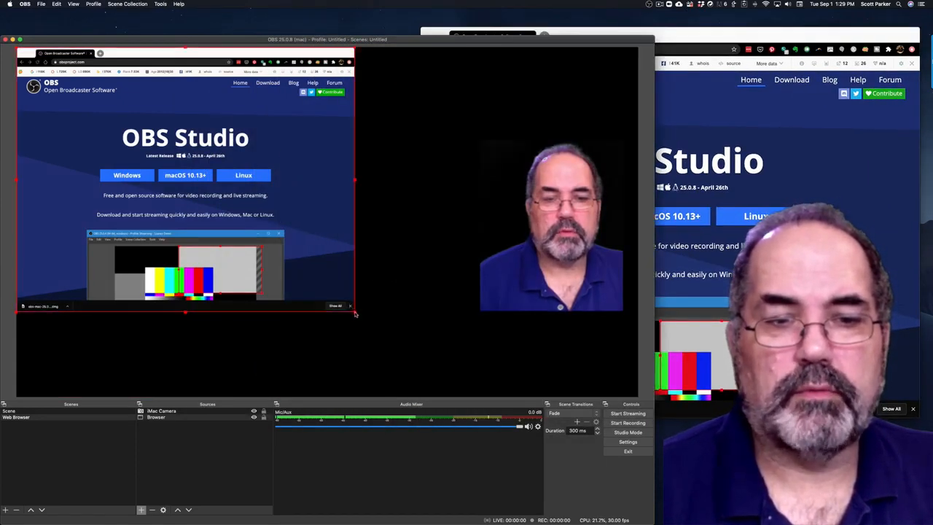
drag(355, 315, 444, 399)
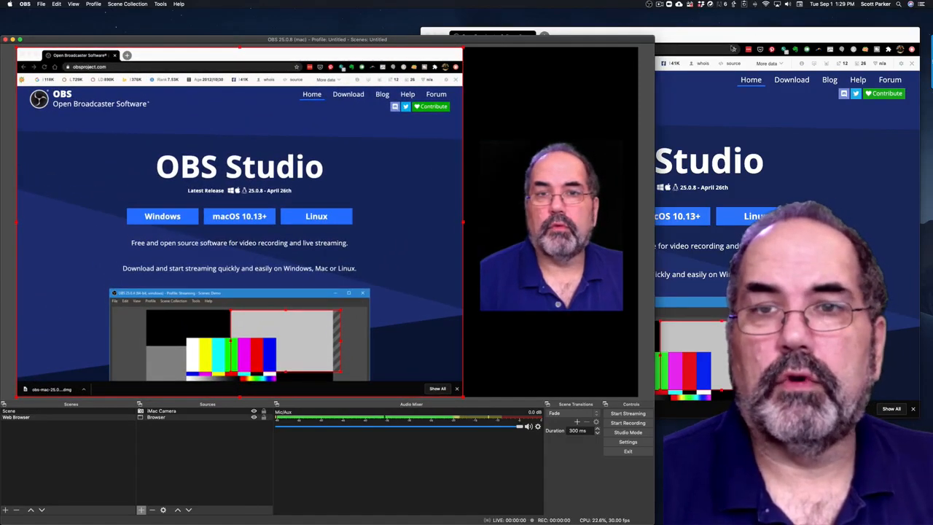
click(750, 32)
drag(751, 31, 788, 29)
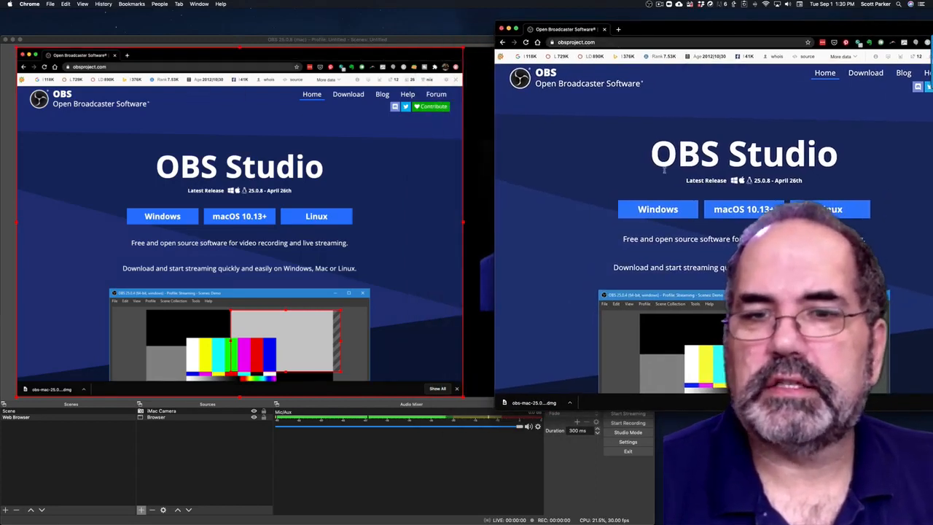
Reload the OBS website's Home page in Chrome and browse to its end, examining how the Browser capture follows.
click(825, 75)
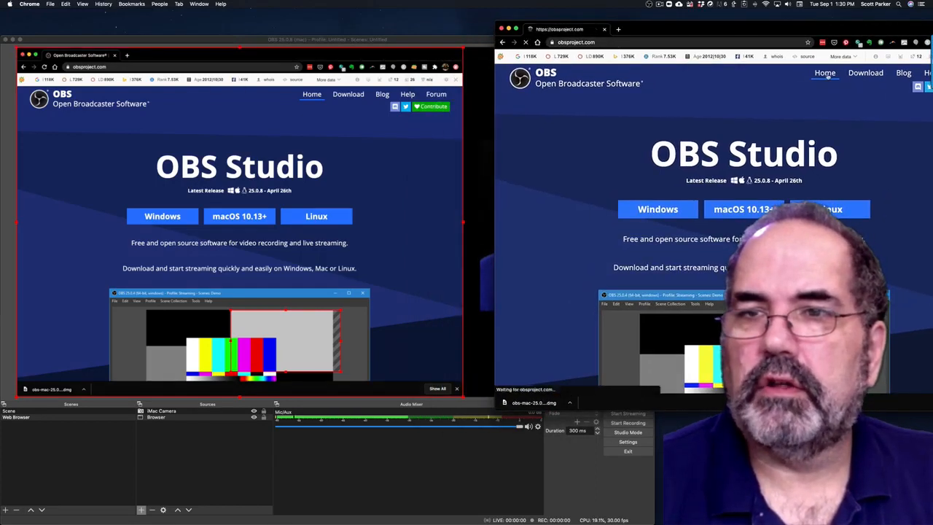
scroll(802, 107, down, 2)
scroll(802, 108, down, 15)
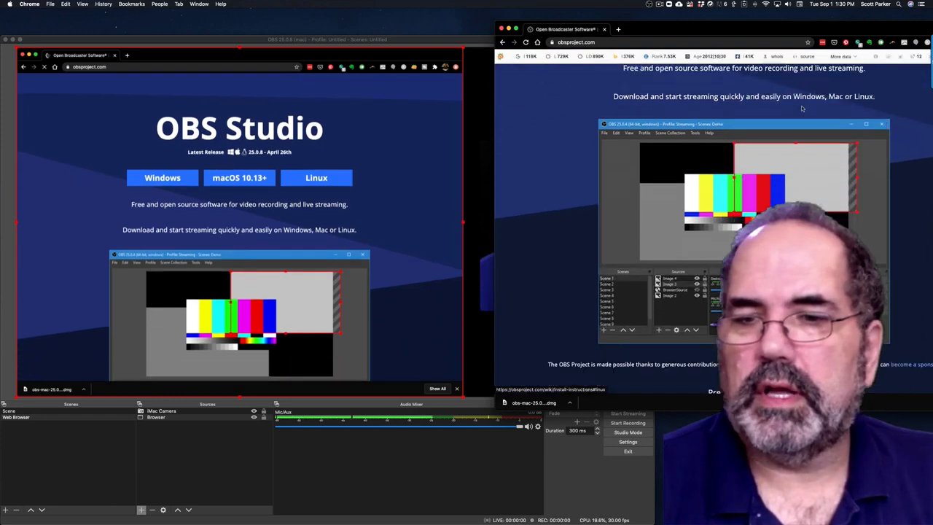
scroll(802, 108, down, 5)
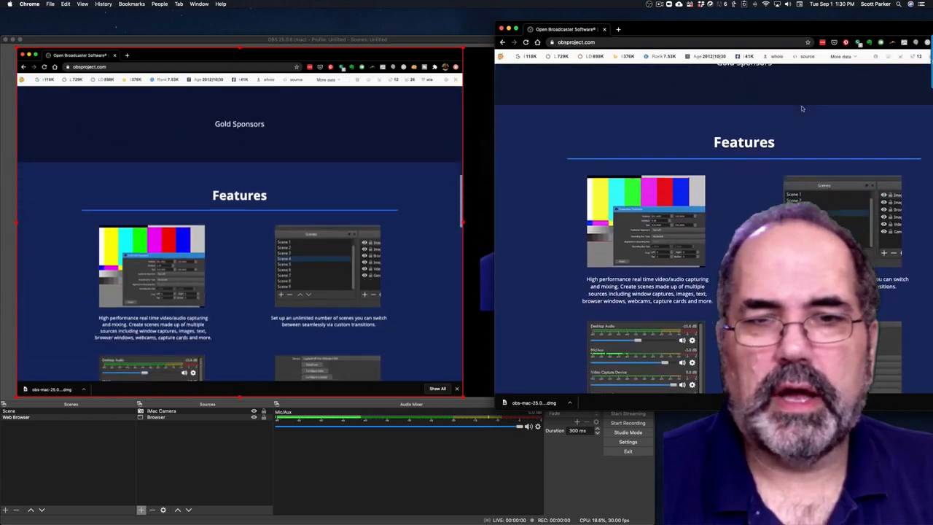
scroll(802, 108, down, 4)
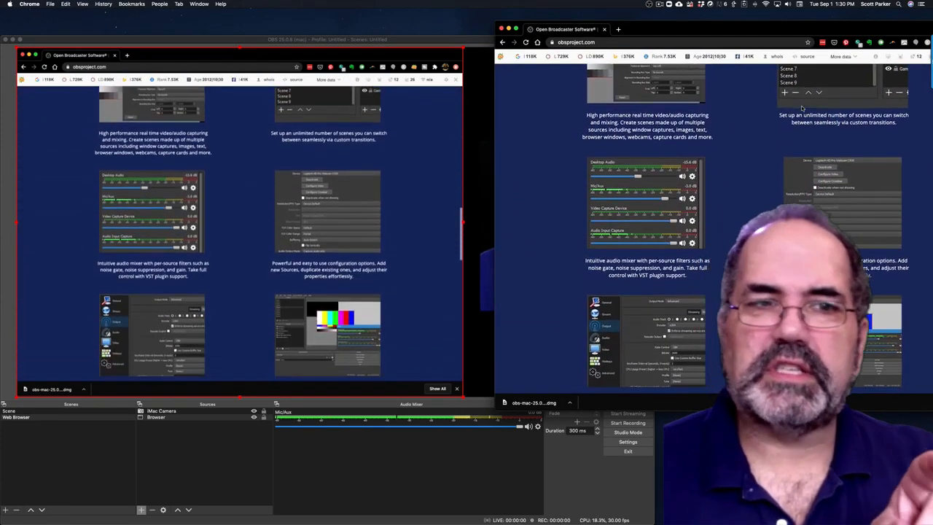
scroll(802, 108, down, 5)
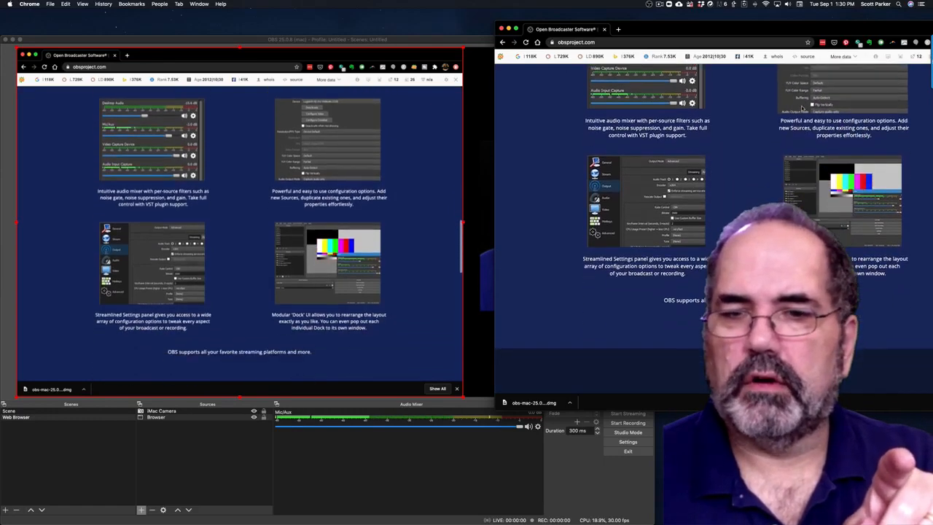
scroll(802, 108, down, 4)
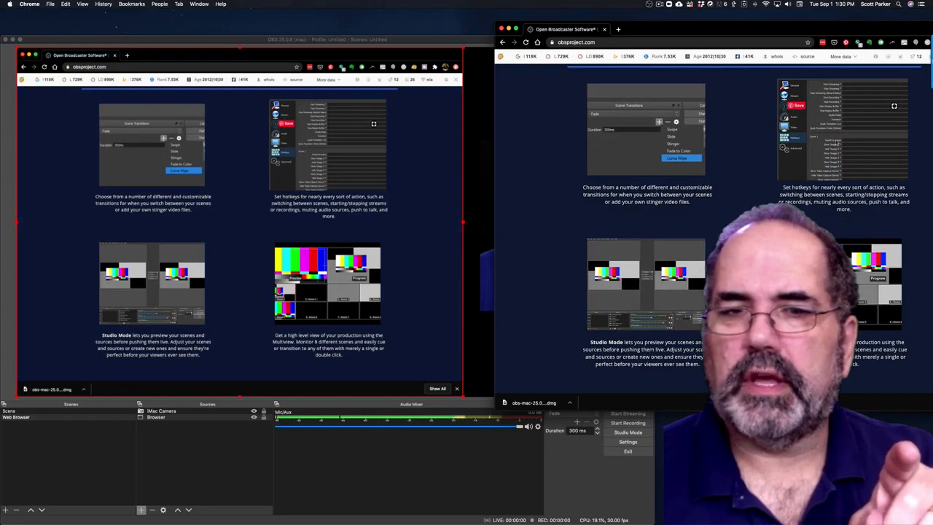
scroll(735, 164, down, 5)
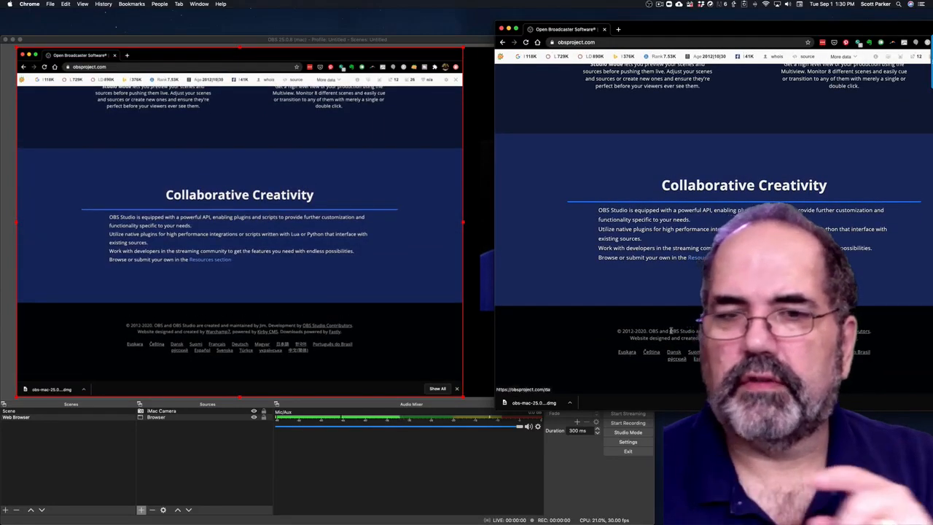
Open the Resources section and YouTube in separate Chrome tabs, examining how the capture follows tab changes, and return to OBS.
click(709, 258)
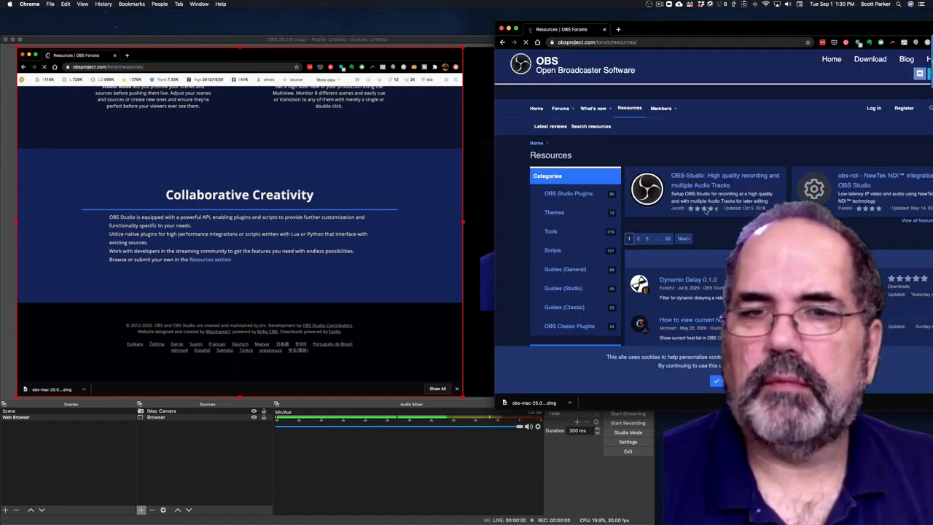
click(618, 29)
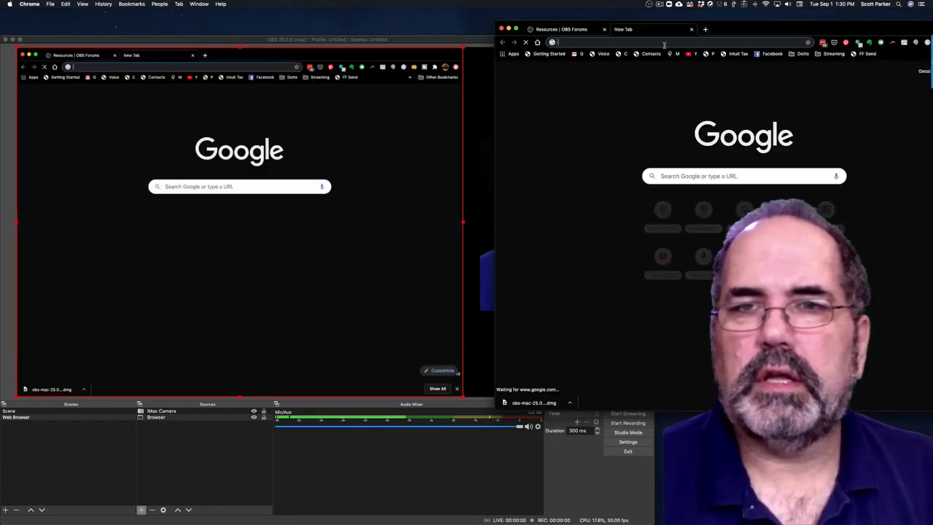
click(693, 55)
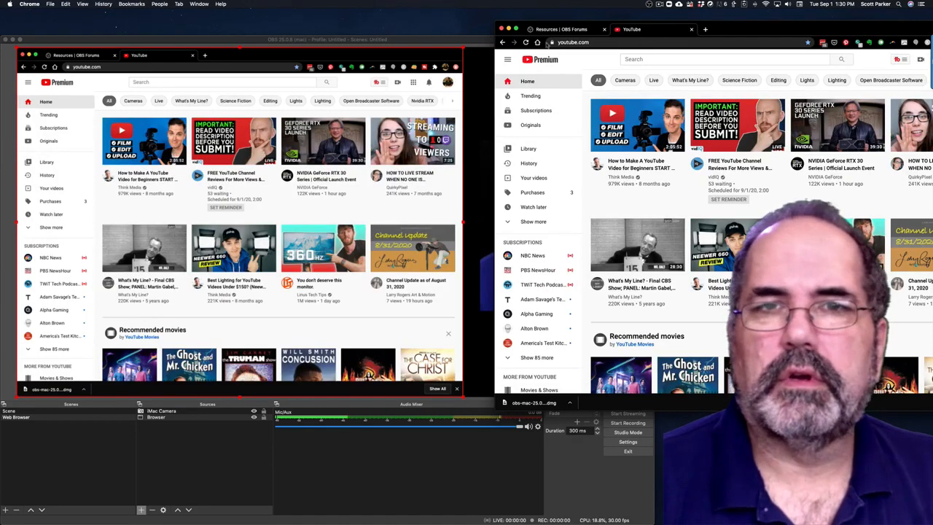
click(569, 29)
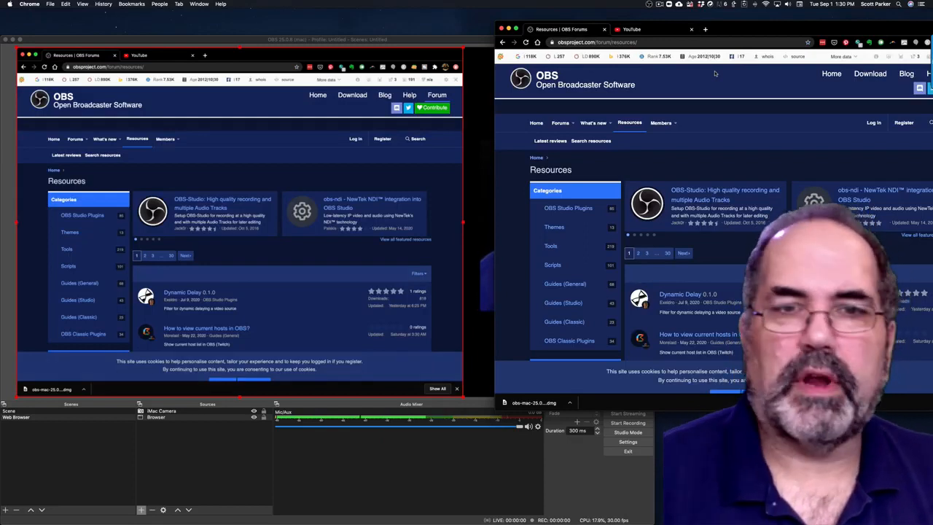
click(479, 38)
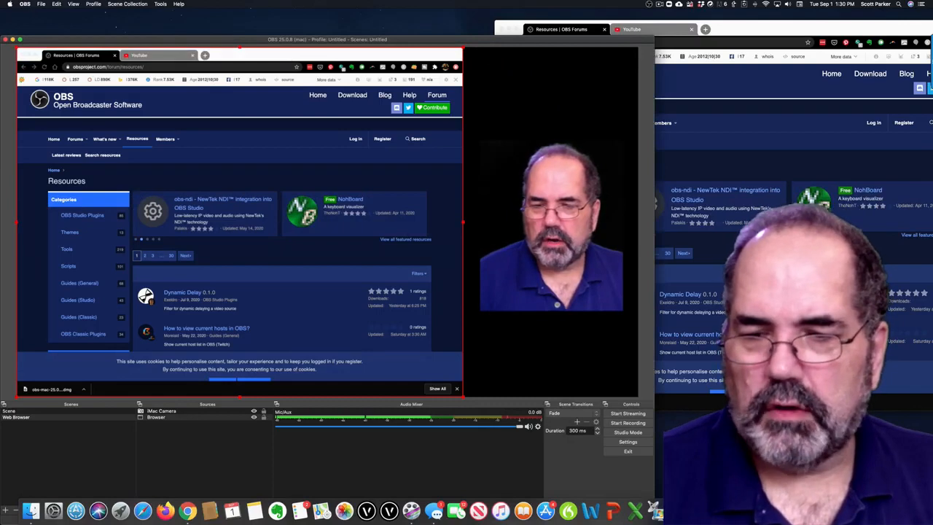
Open History of Stage Electrics 2015.ppt in Keynote and move its window away from the captured picture in the OBS preview.
click(654, 511)
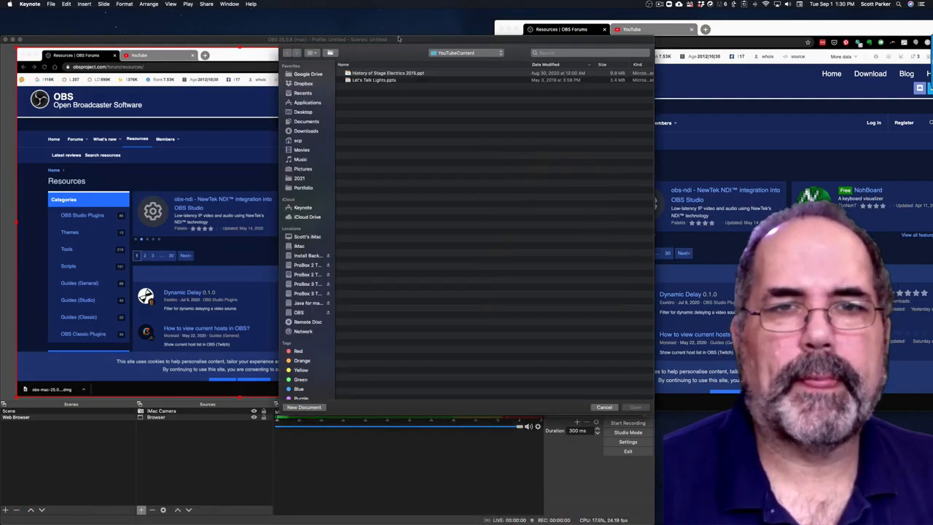
double_click(389, 75)
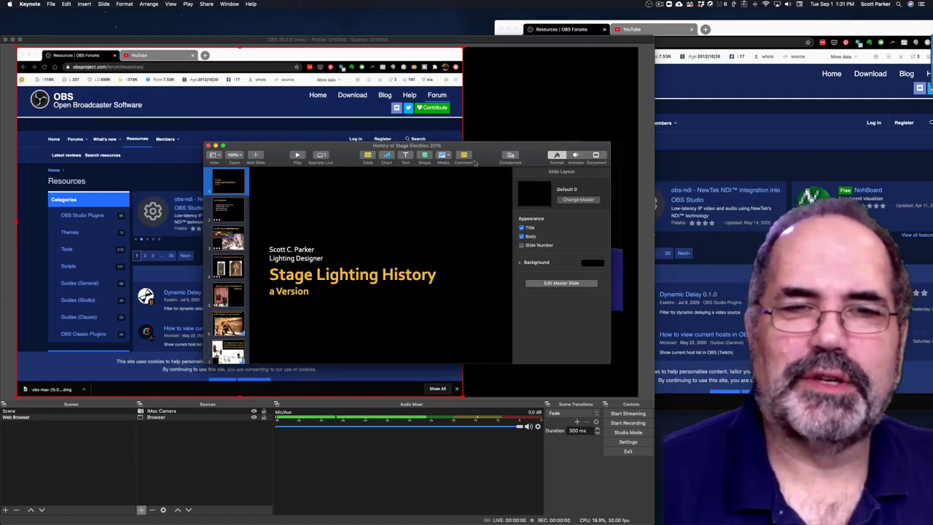
drag(480, 146, 774, 196)
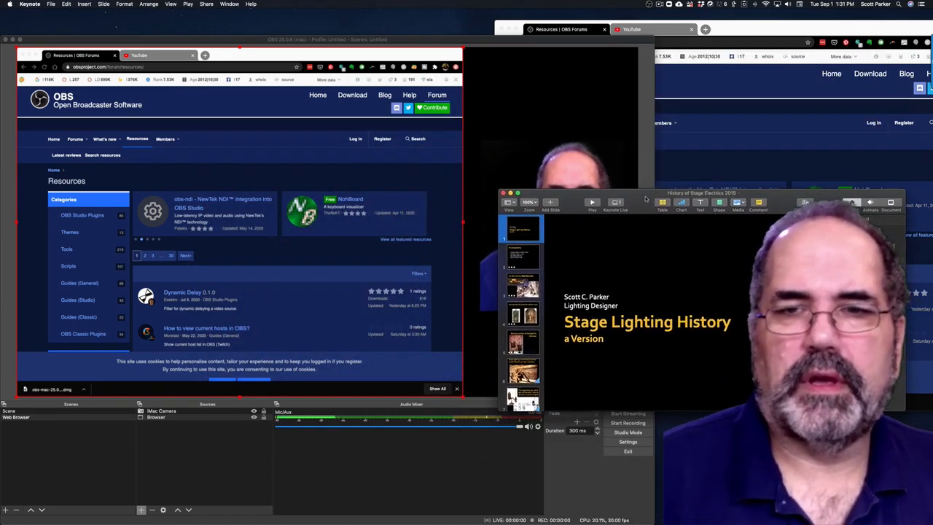
drag(645, 197, 656, 190)
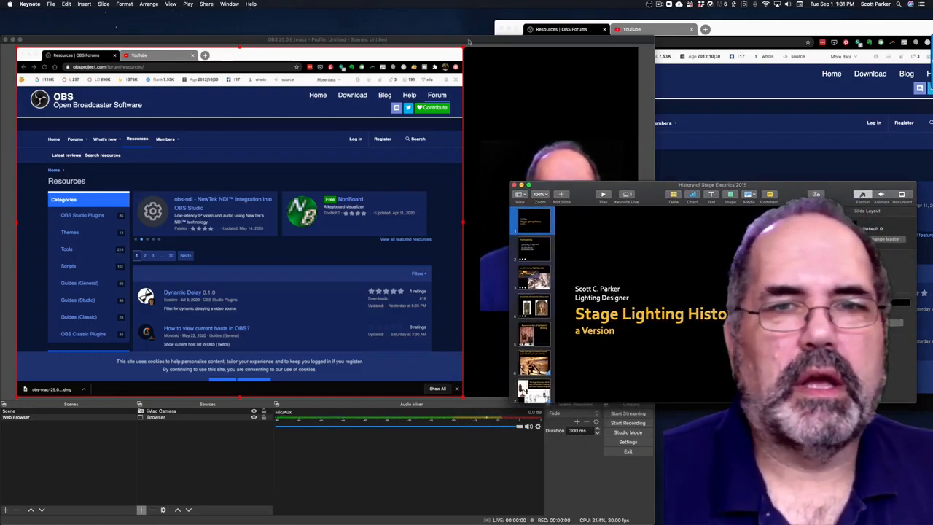
Switch back to OBS and duplicate the Web Browser scene under the name Keynote.
click(469, 41)
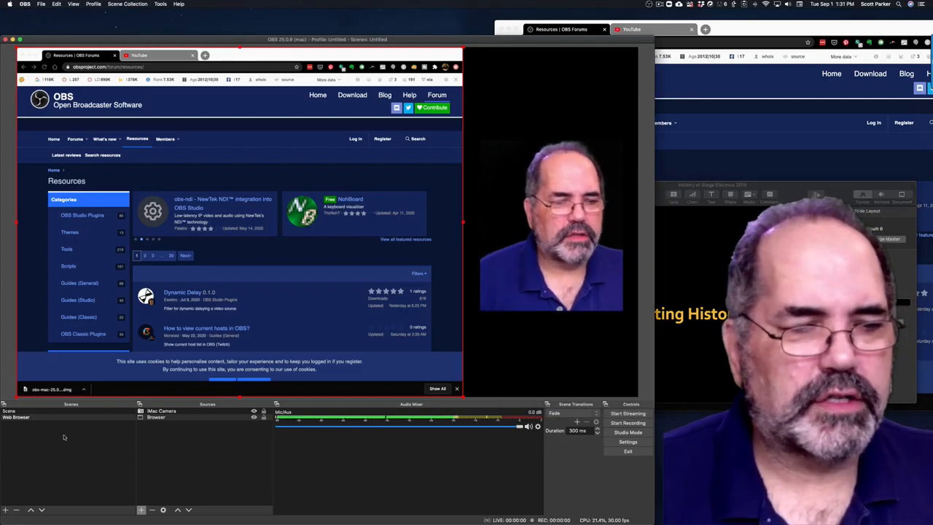
click(26, 420)
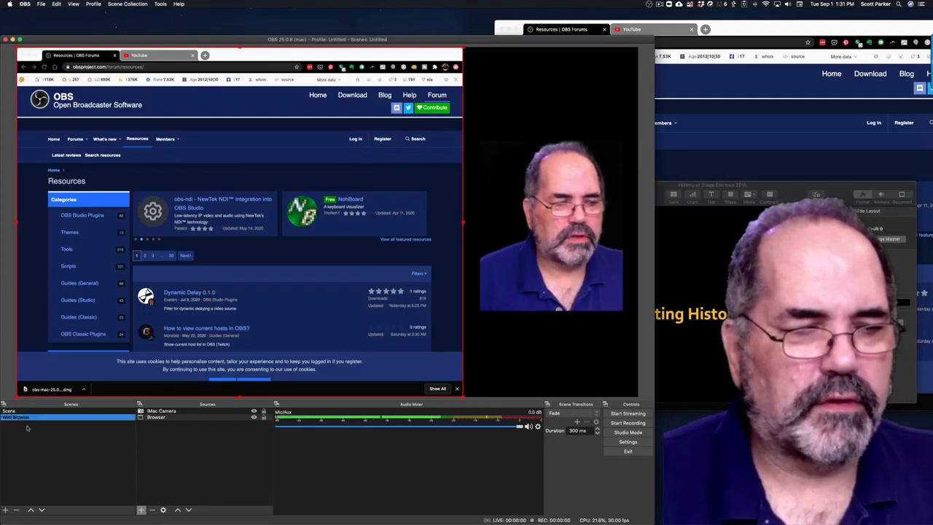
right_click(26, 420)
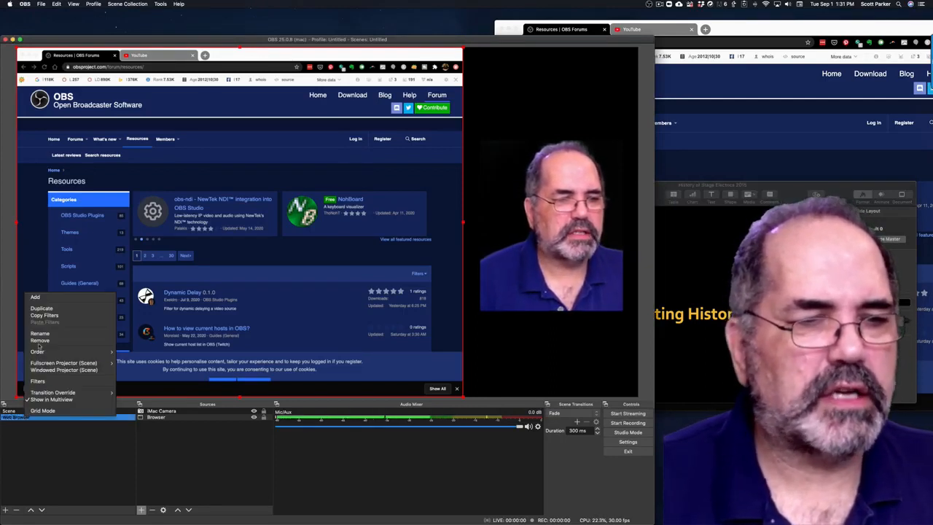
click(42, 308)
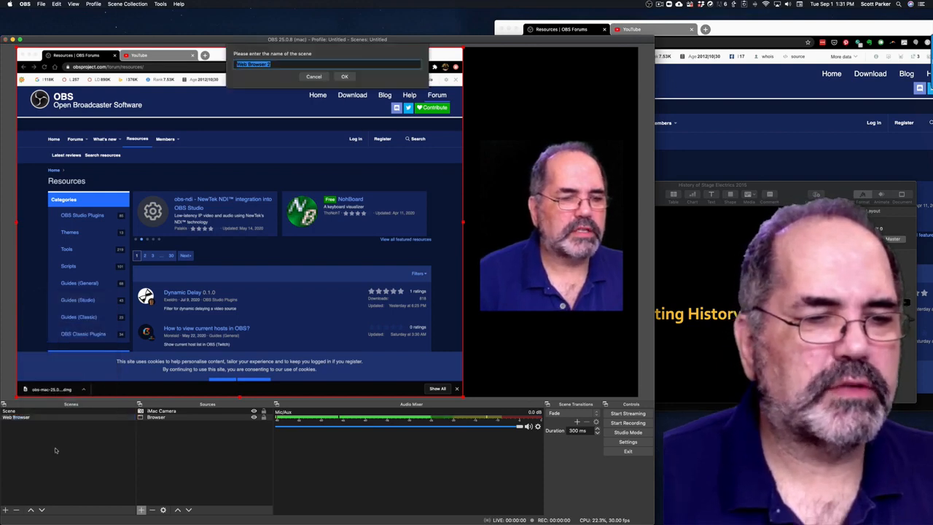
text(Keynote)
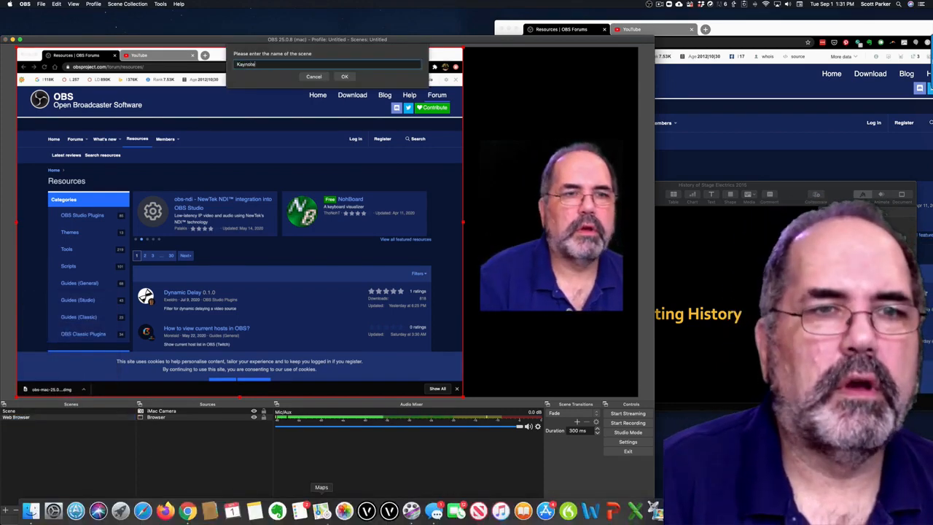
key(Return)
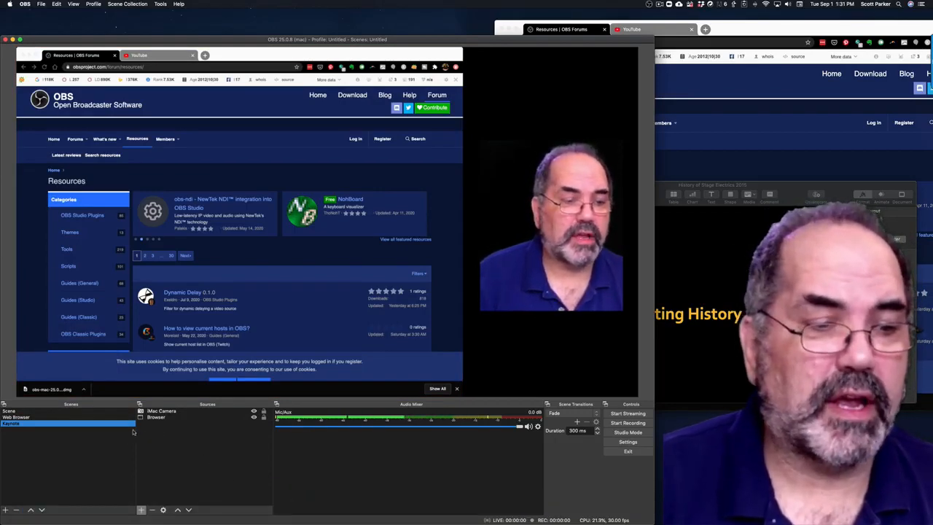
Remove the Browser source from the Keynote scene.
click(157, 417)
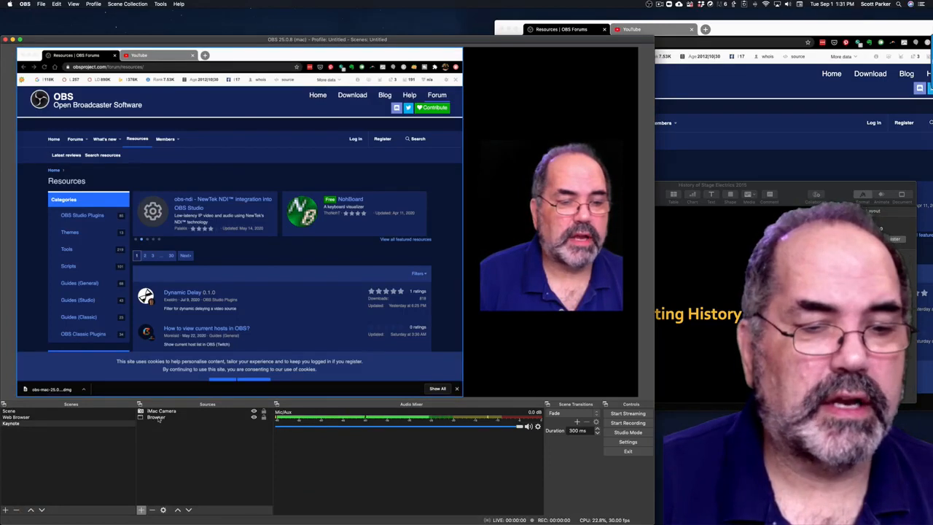
click(157, 417)
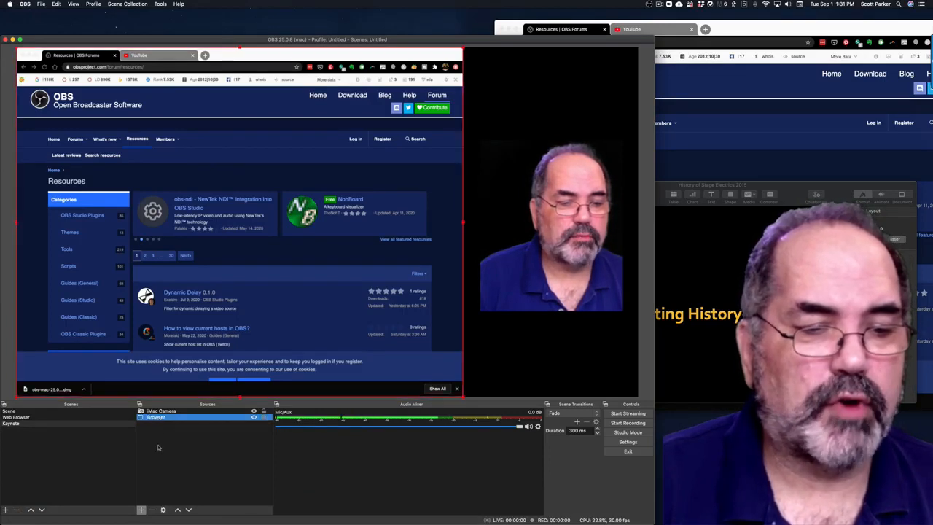
click(150, 510)
click(376, 288)
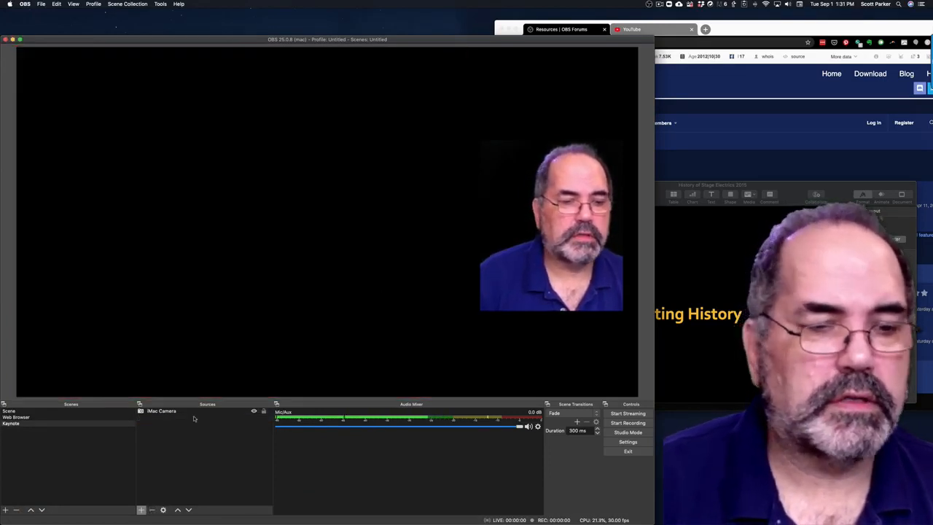
Add a Window Capture source named Keynote showing the [Keynote] History of Stage Electrics 2015 window, and enlarge it until it reaches the camera picture.
click(142, 510)
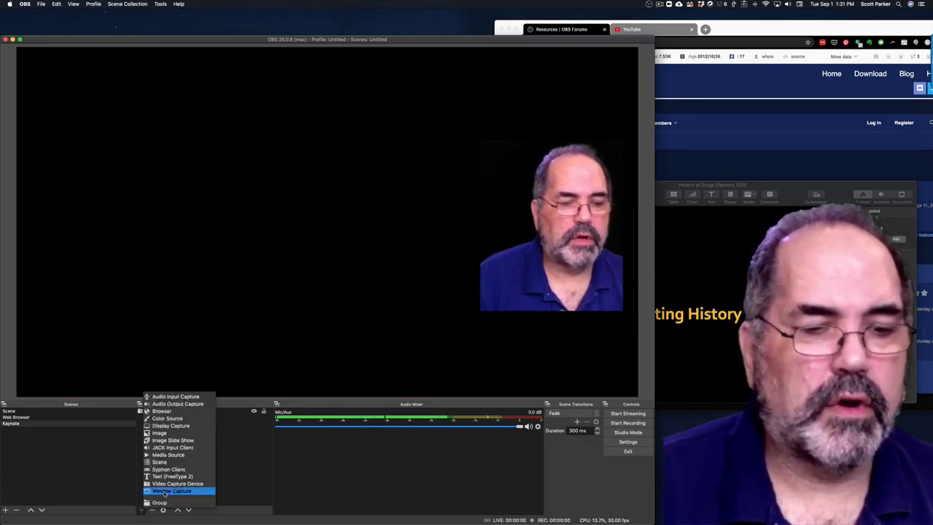
click(164, 492)
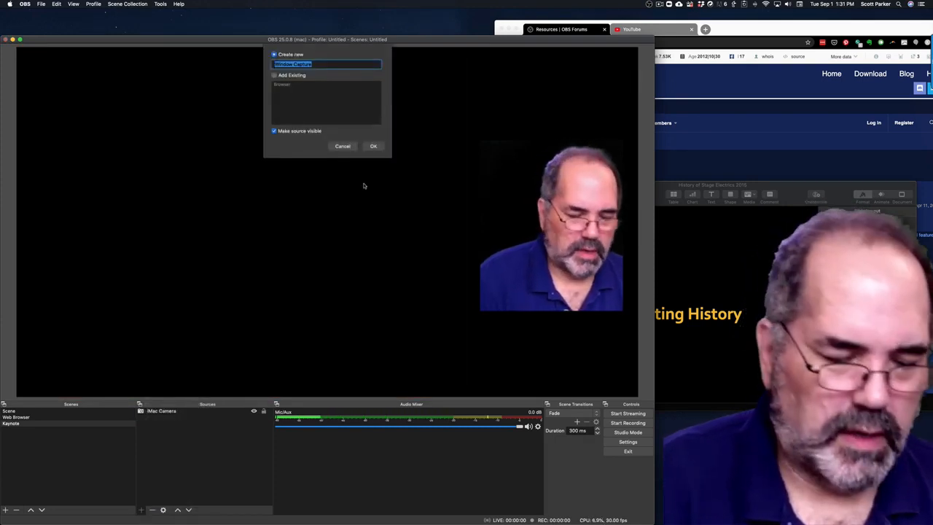
text(Keynote)
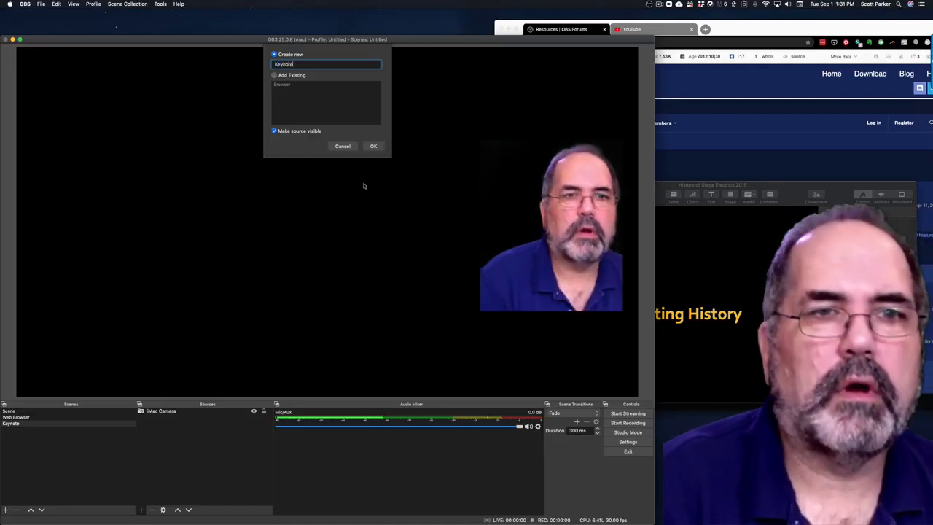
key(Return)
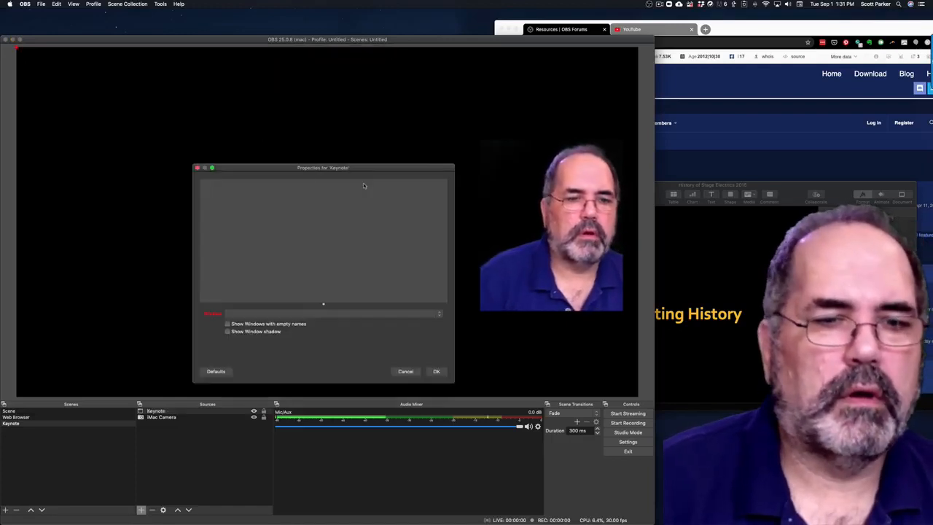
click(262, 313)
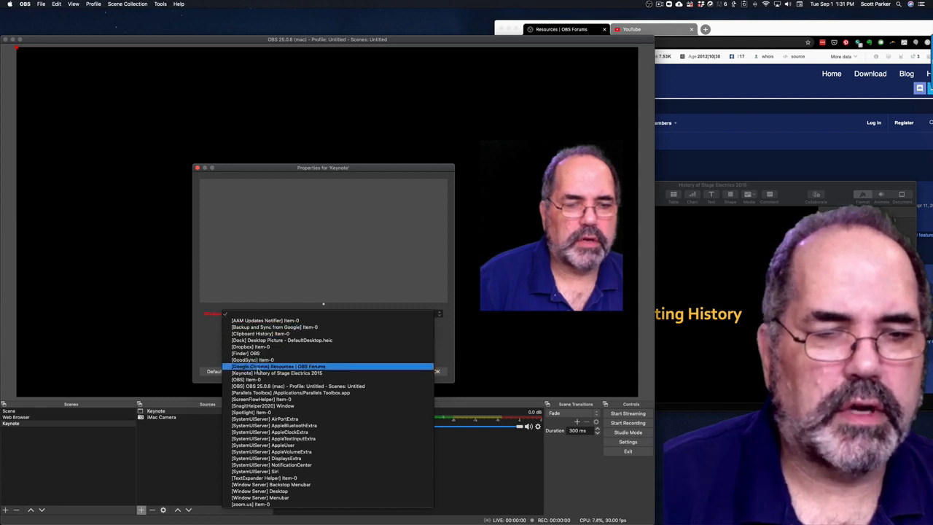
click(259, 372)
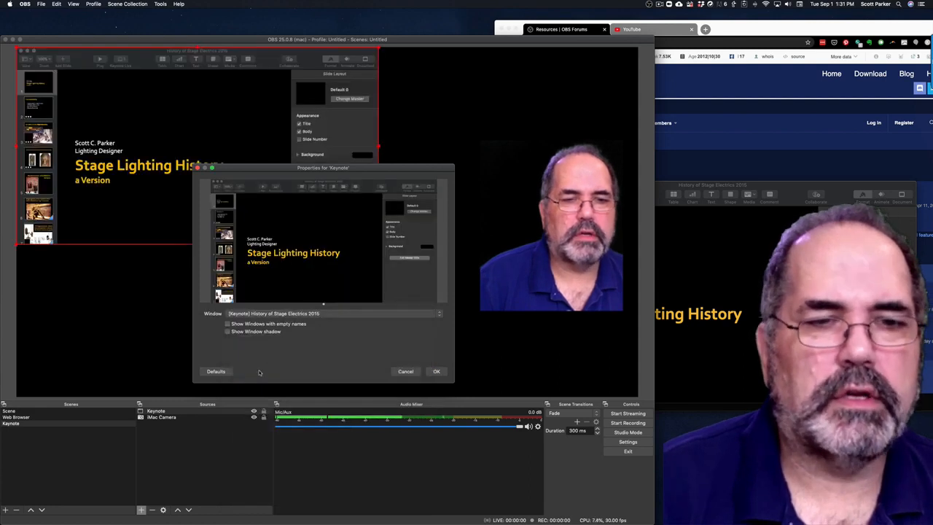
click(434, 372)
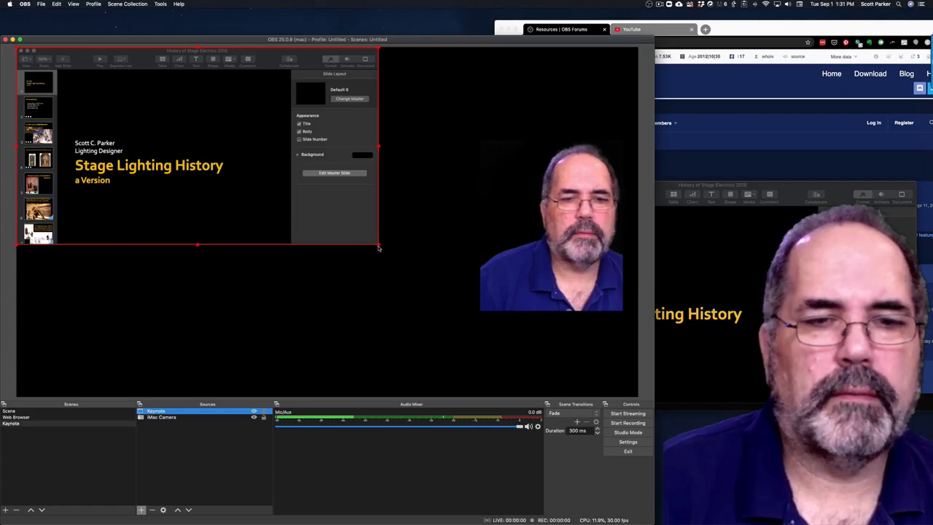
drag(378, 248, 399, 289)
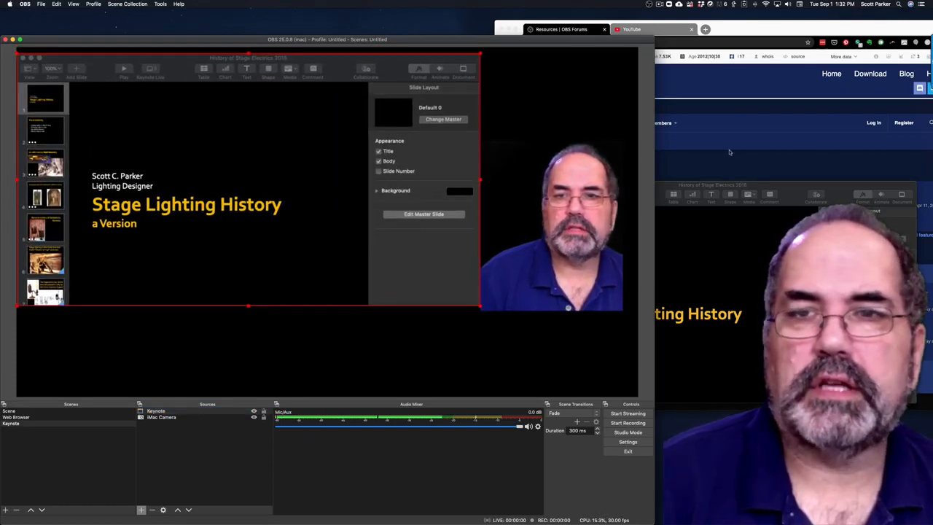
Switch to Keynote and try playing the slideshow full screen.
click(791, 189)
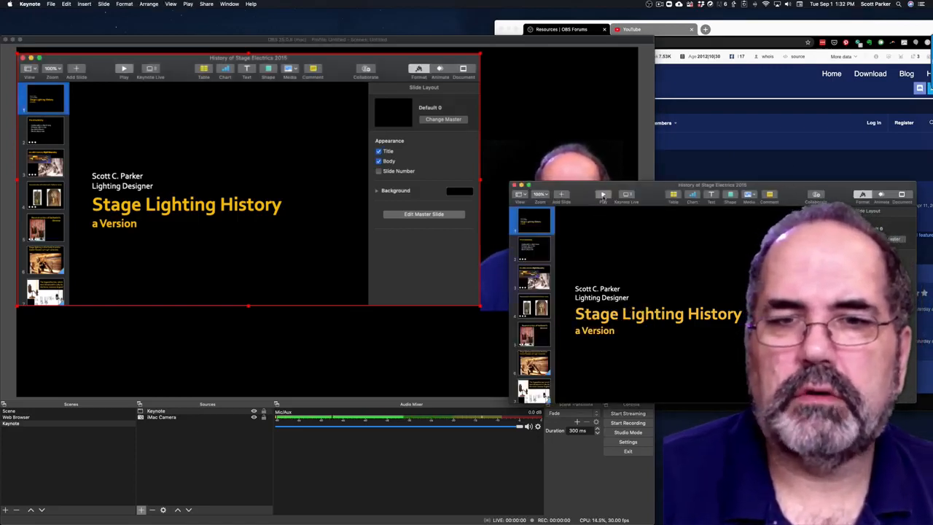
key(alt+super+p)
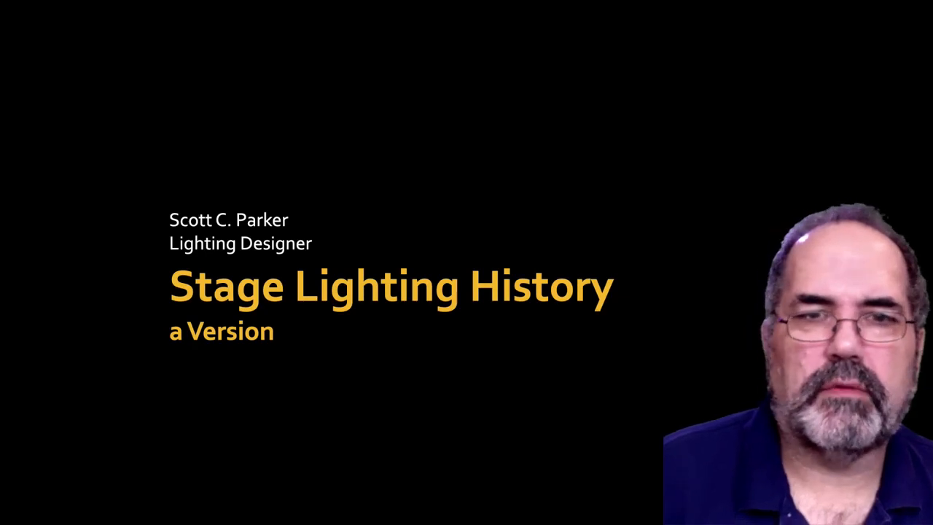
key(Escape)
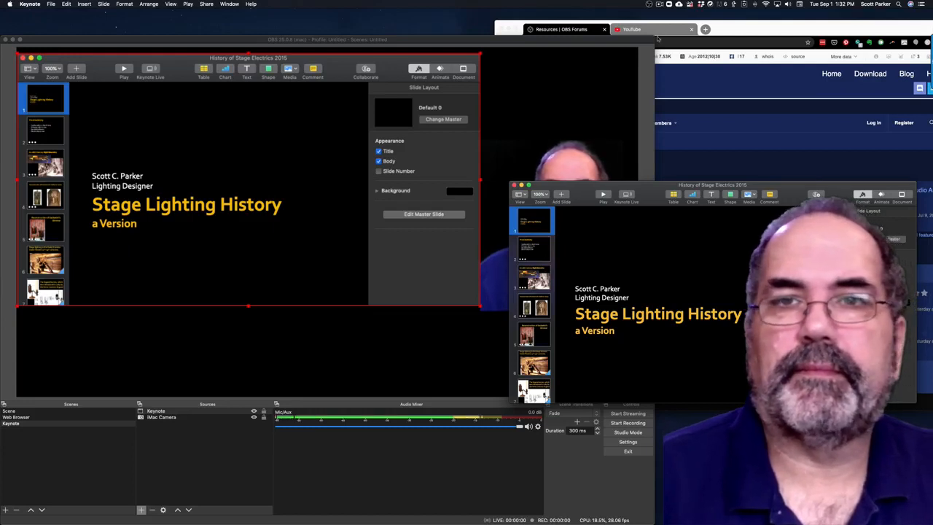
click(669, 5)
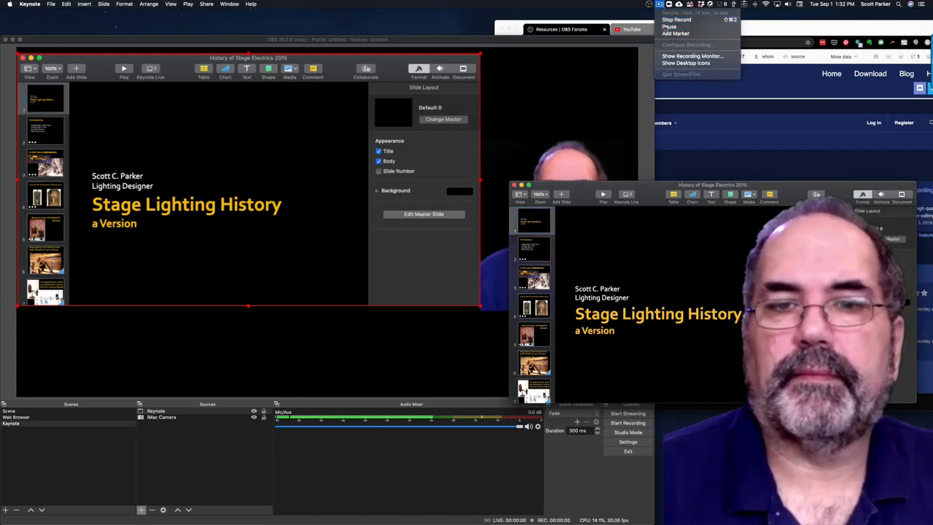
click(664, 26)
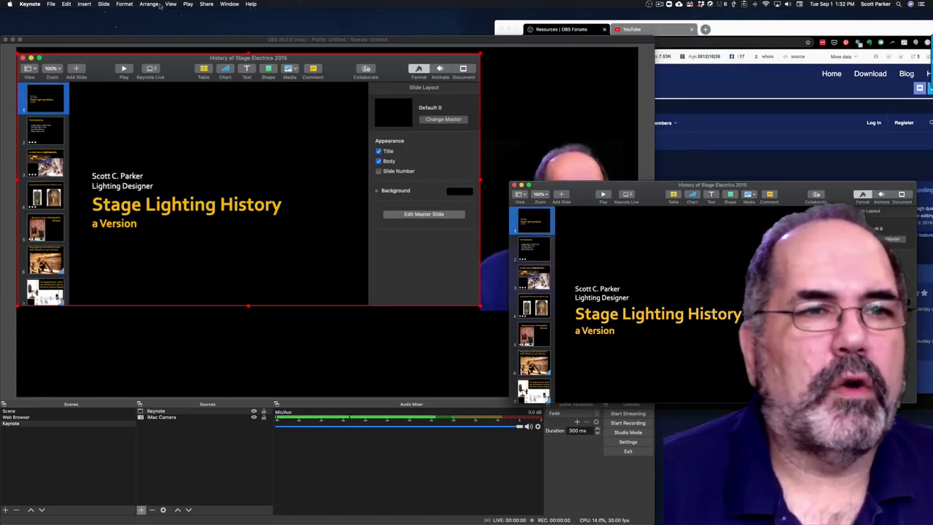
Play the Keynote slideshow in a window and step back and forth through the Pre-Electricity slide, examining how the OBS capture follows.
click(188, 4)
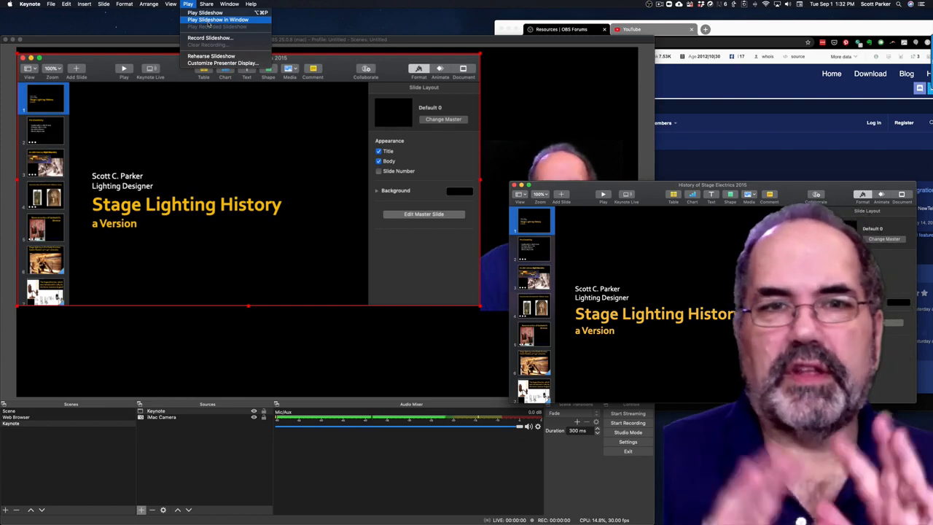
click(208, 19)
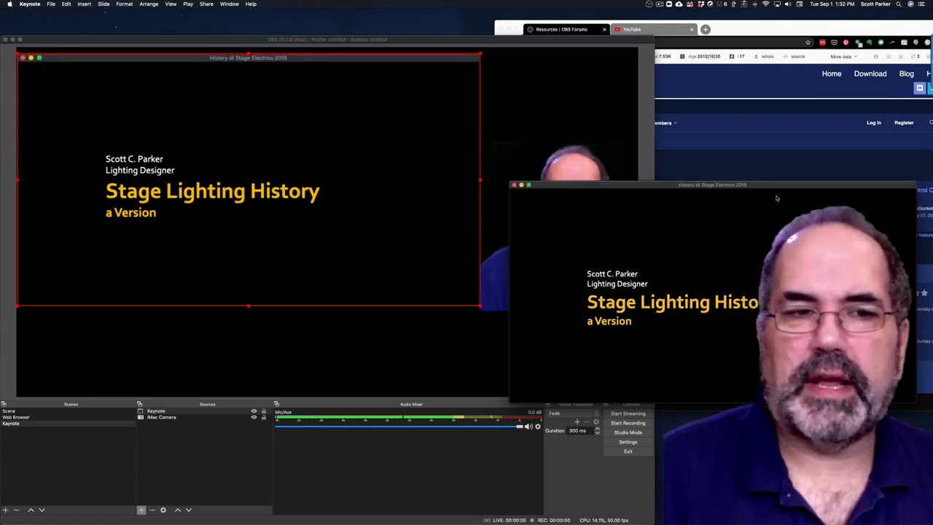
key(Right)
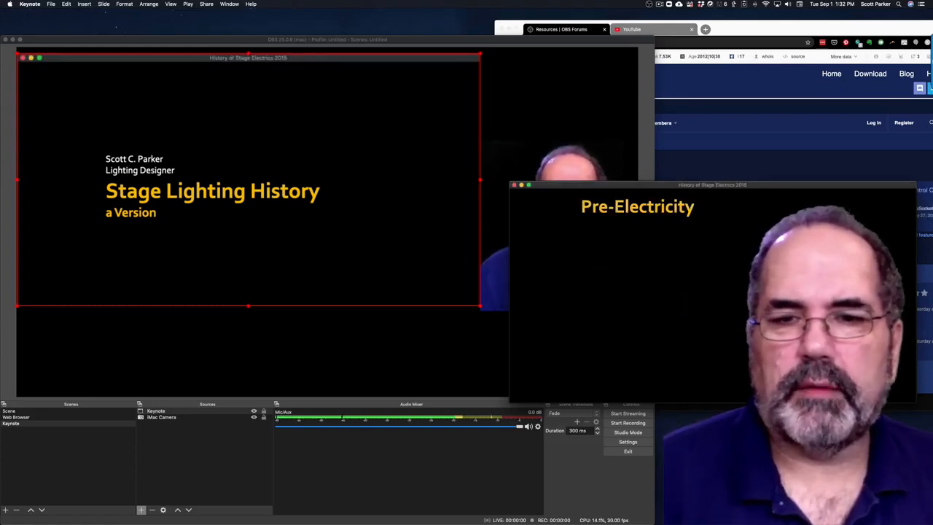
key(Right)
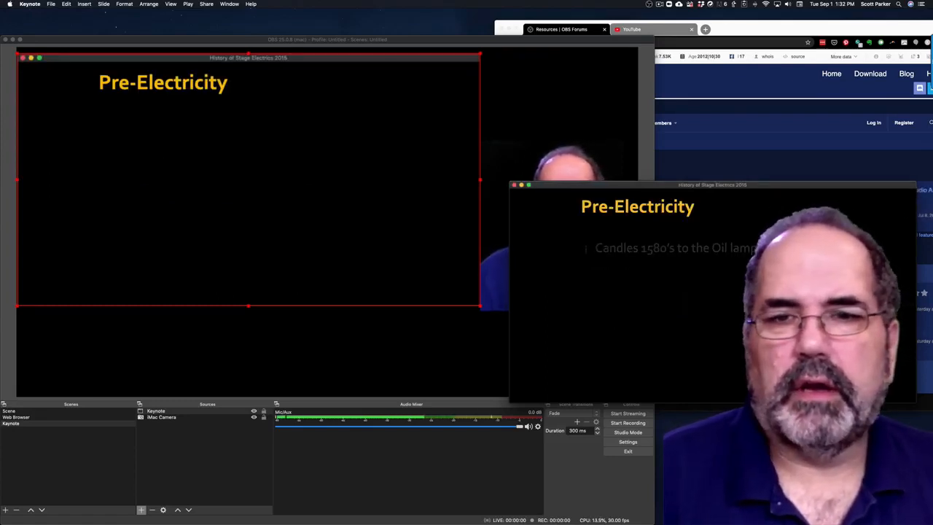
key(Right)
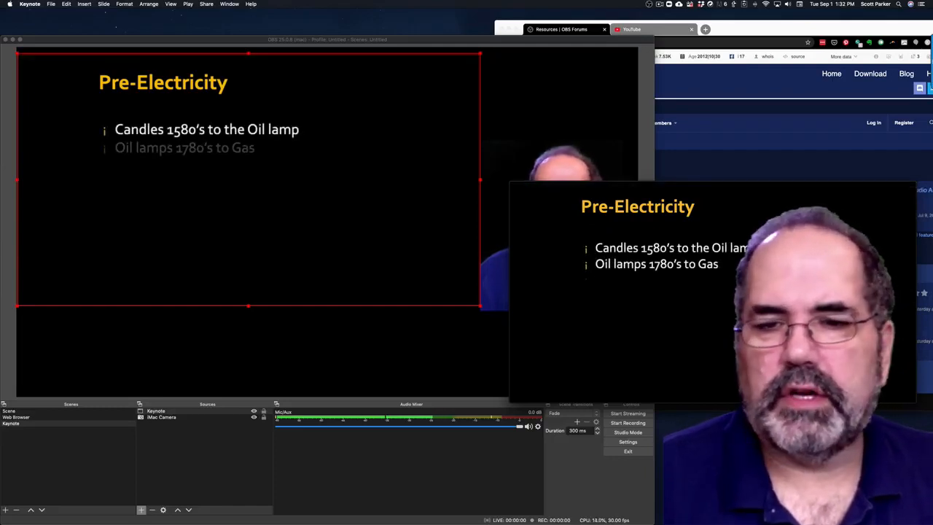
key(Left)
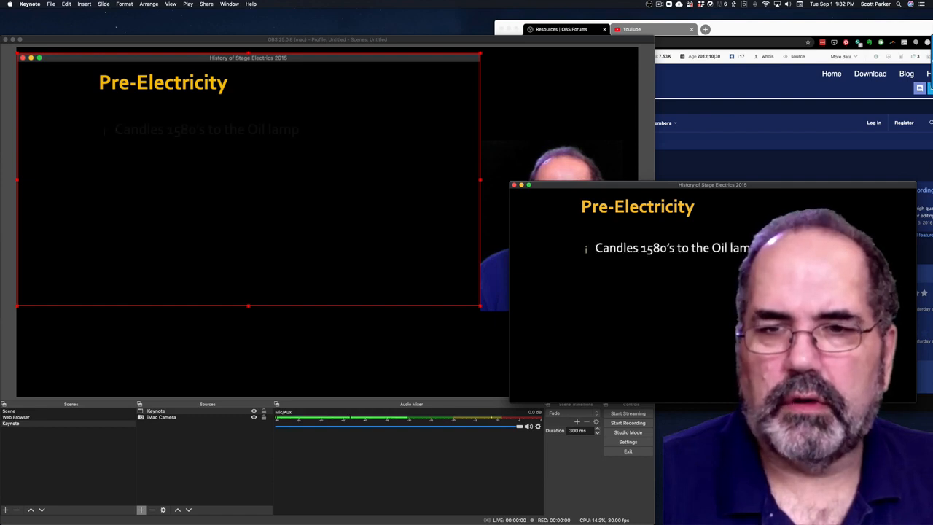
key(Right)
key(Right)
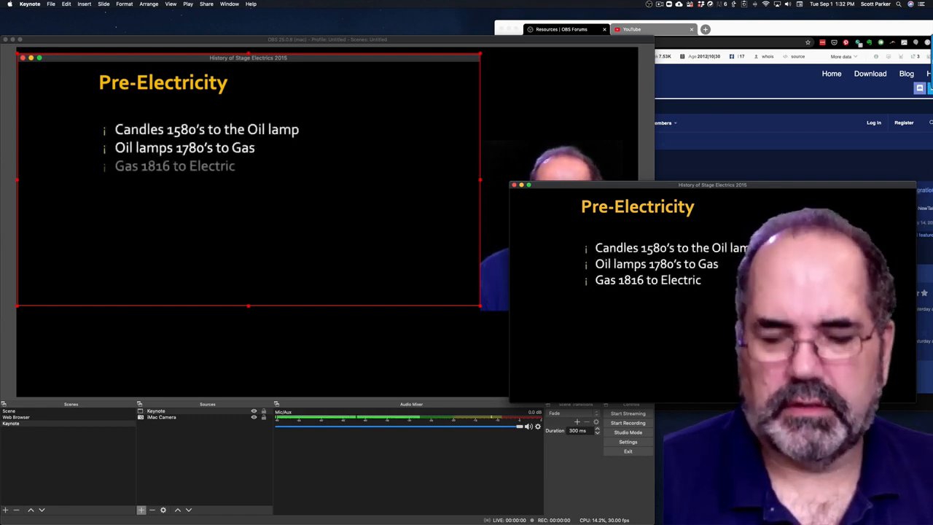
key(Left)
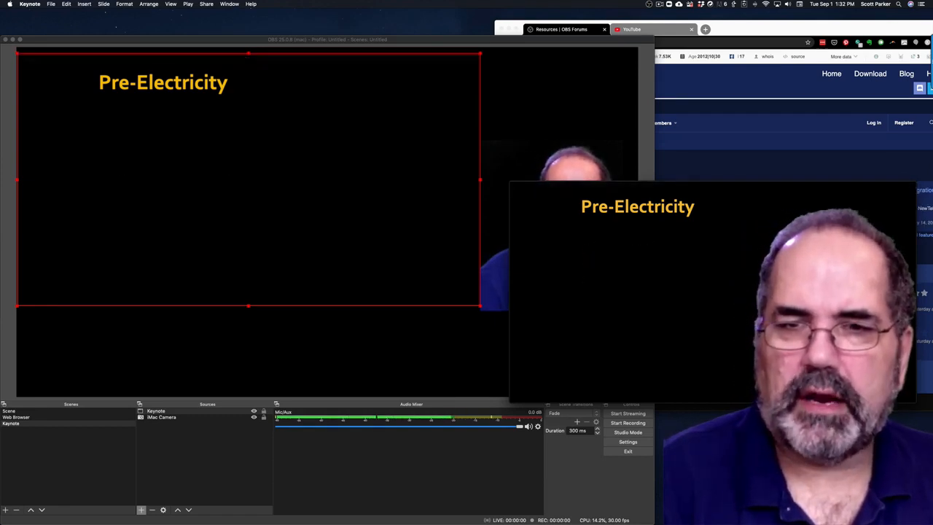
Advance the slideshow through all Pre-Electricity bullets to the 18th Century light board slide and bring in its wick trimmer picture.
key(Right)
key(Right)
key(Right)
key(Right)
key(Right)
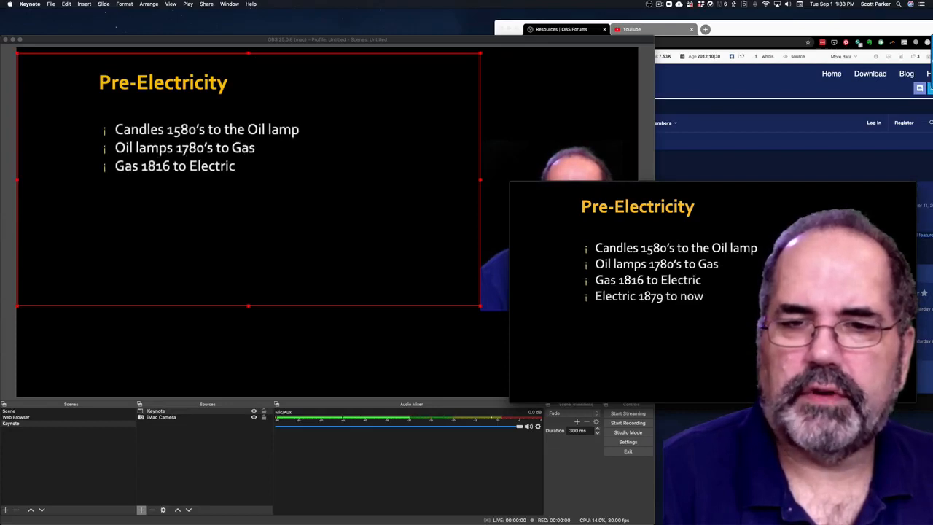
key(Right)
key(Right)
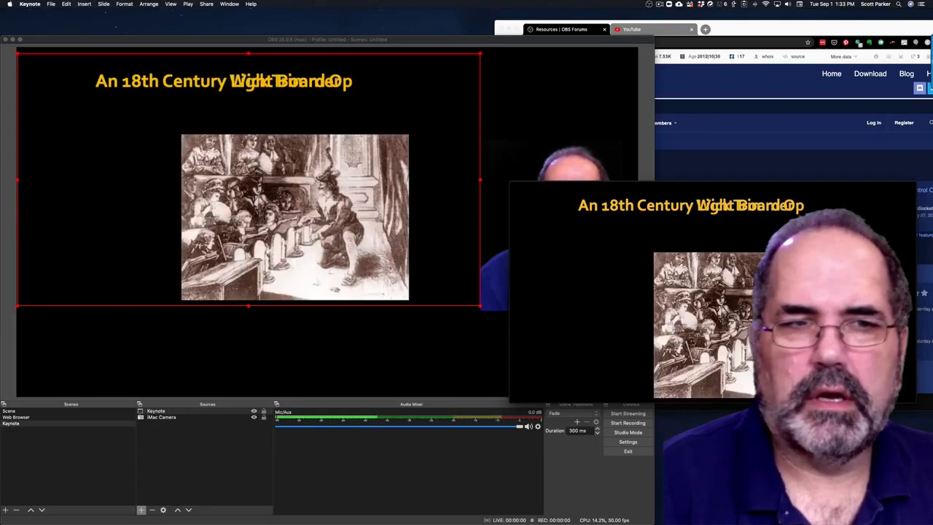
key(Right)
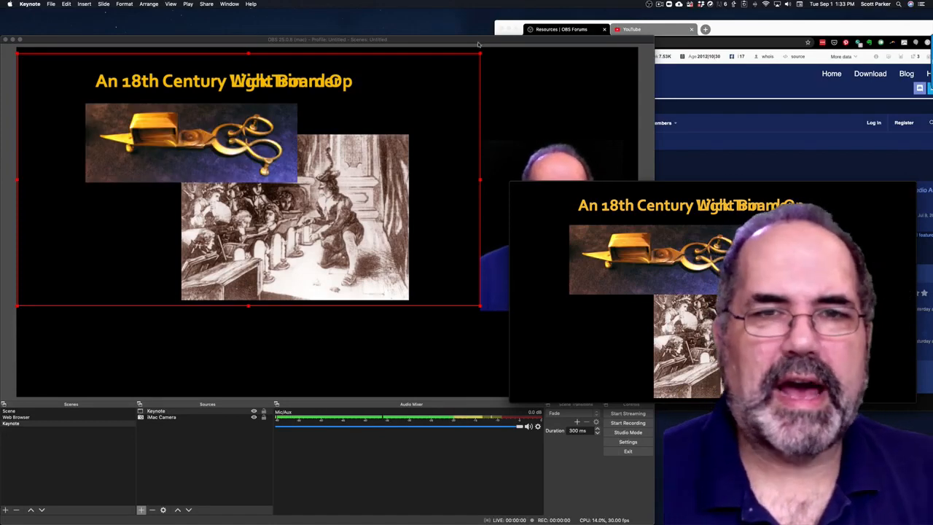
Switch to the YouTube tab in Chrome and search for history of stage lighting.
click(451, 89)
click(675, 31)
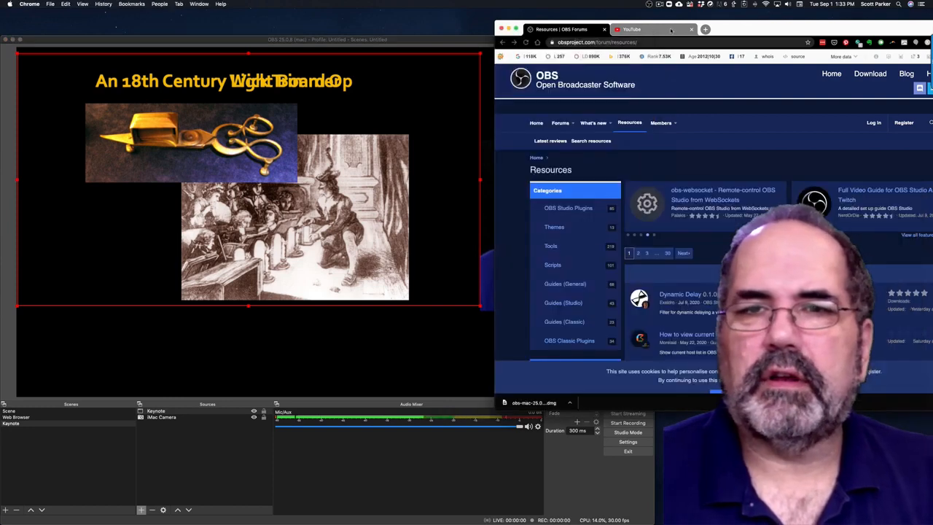
click(648, 31)
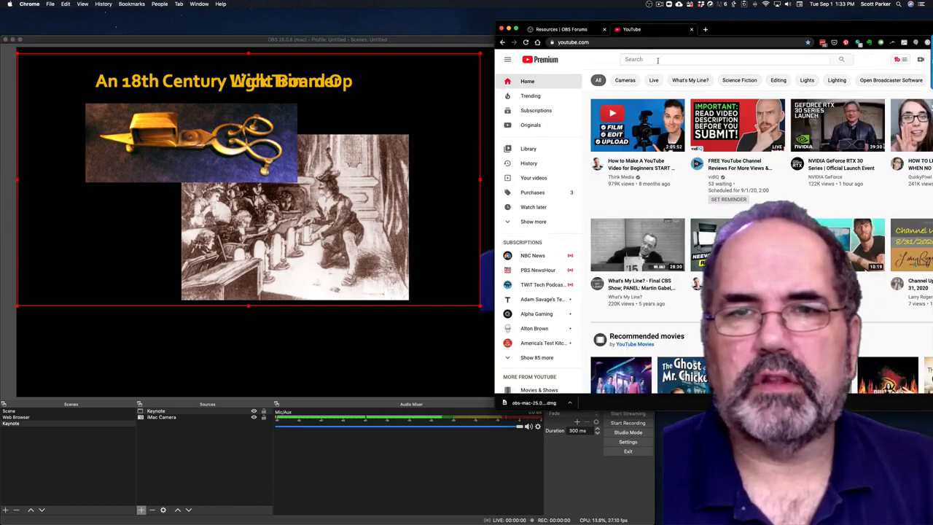
click(657, 60)
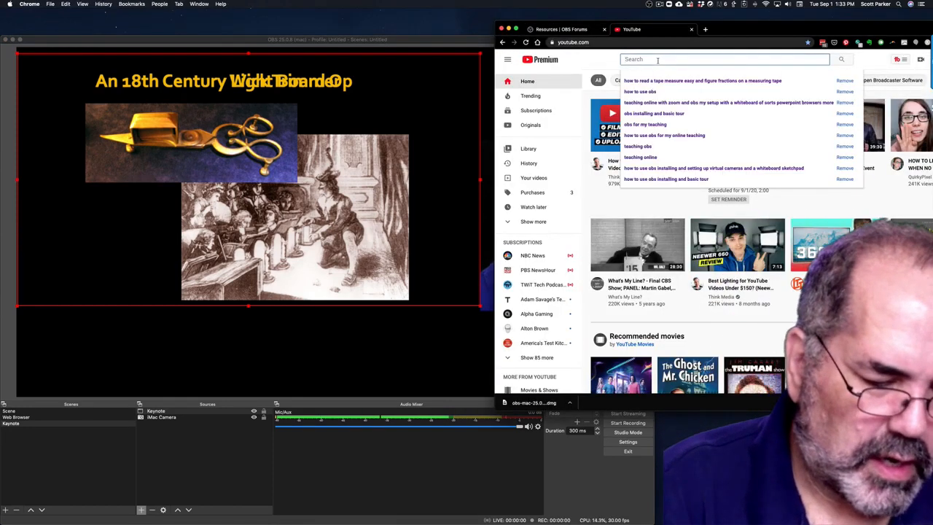
text(history o)
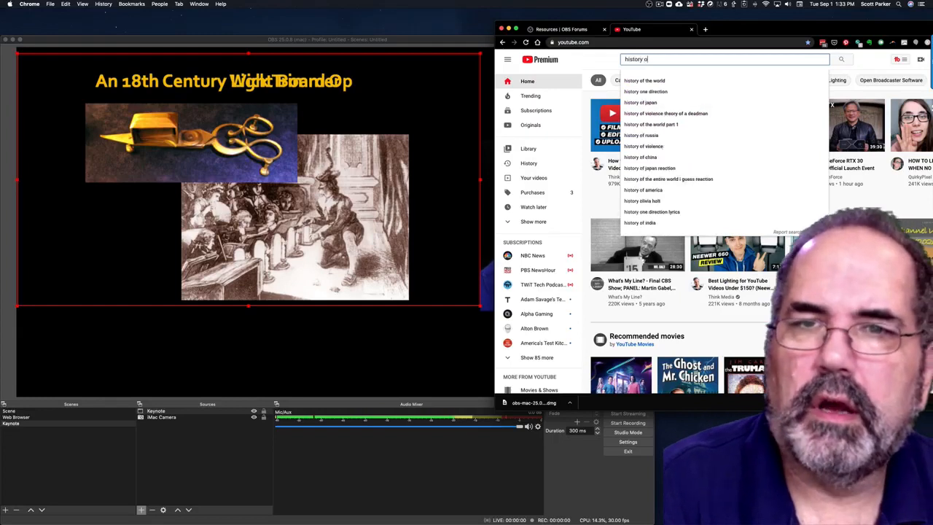
text(f stage li)
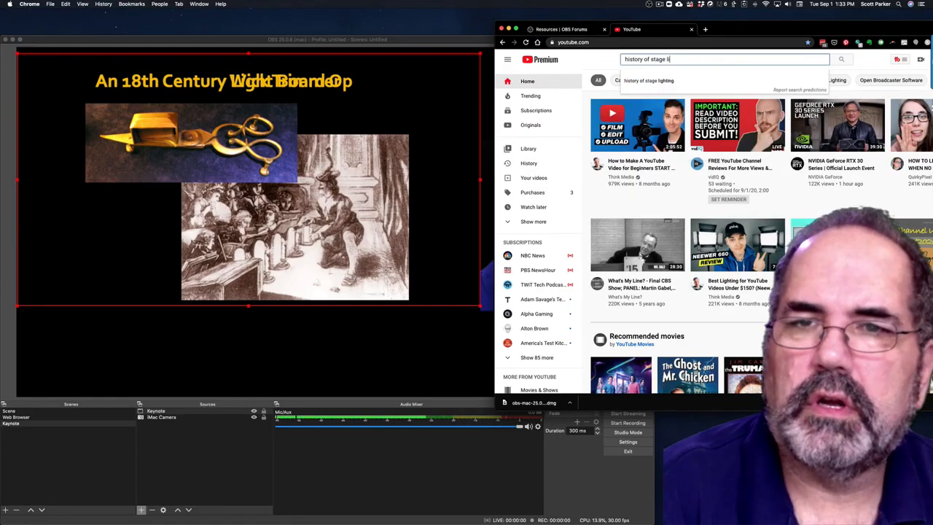
click(658, 85)
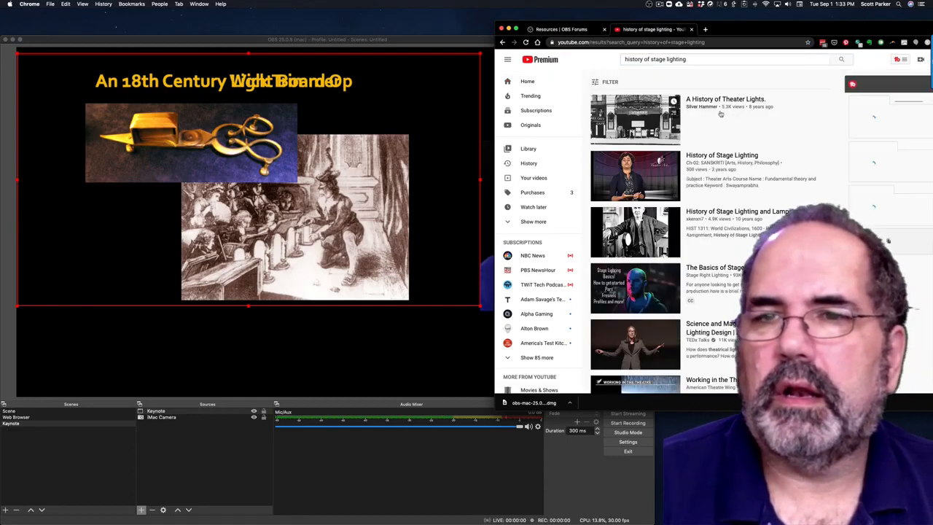
Open the video A History of Theater Lights. from the search results and return to OBS.
click(713, 102)
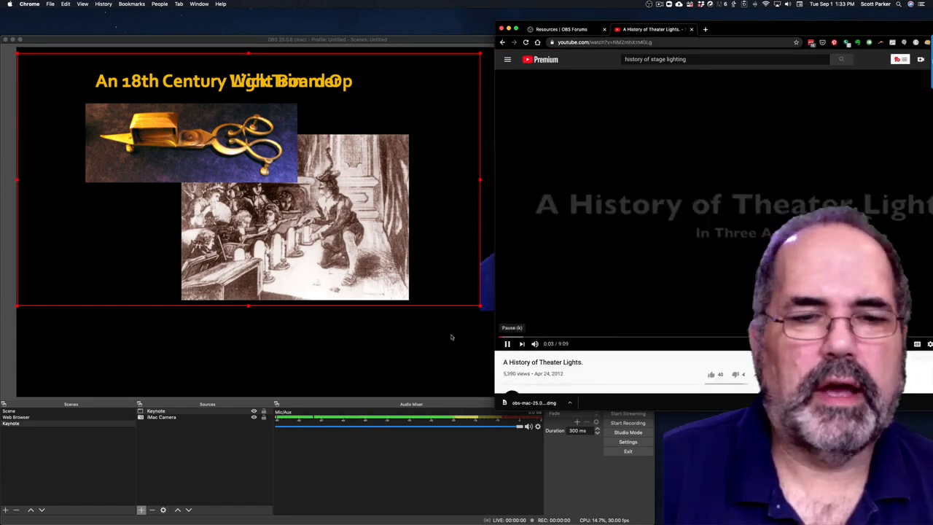
click(167, 357)
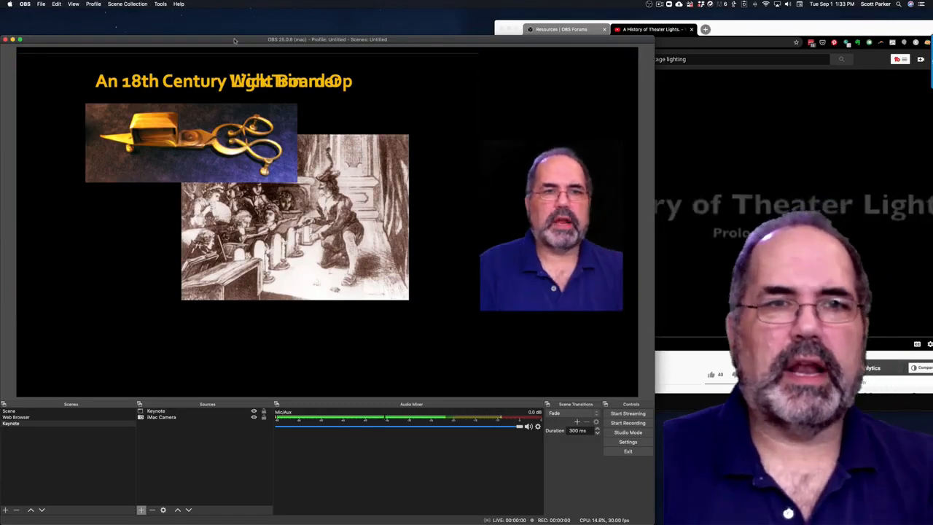
Show the Web Browser scene in OBS, then play the A History of Theater Lights. video in Chrome.
click(16, 417)
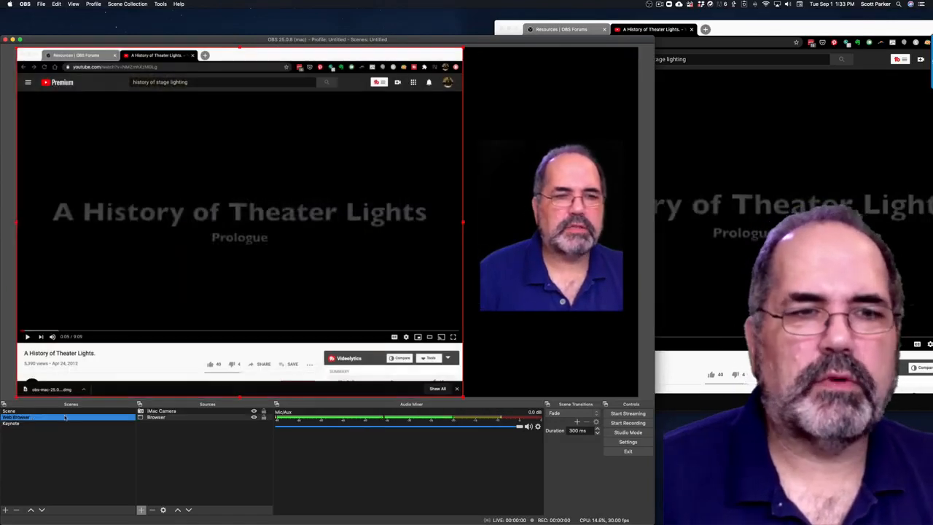
click(676, 363)
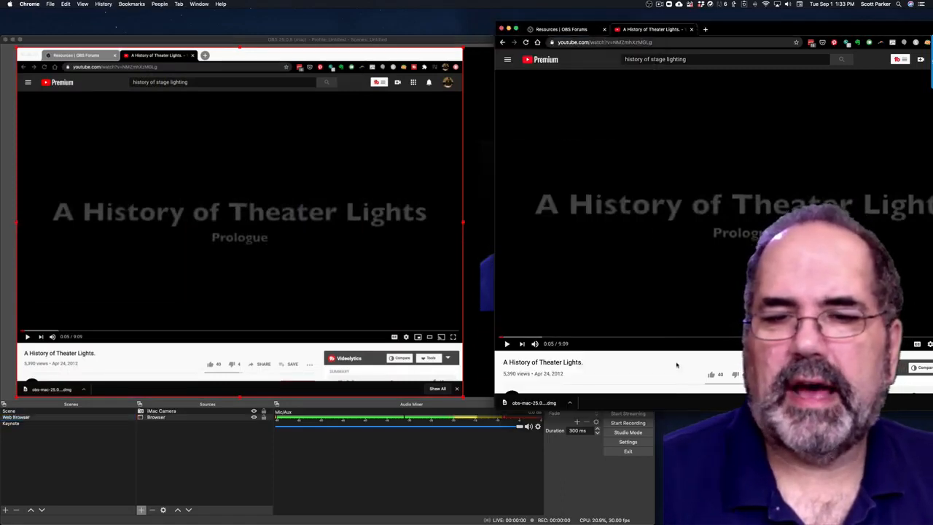
click(508, 344)
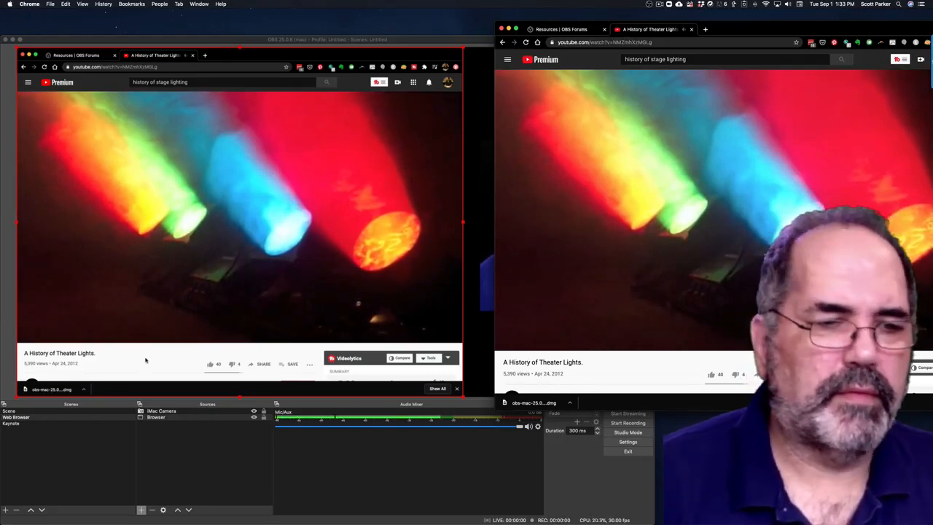
Switch the OBS output between the Keynote scene and the camera-only scene to compare them, ending on Keynote.
click(11, 424)
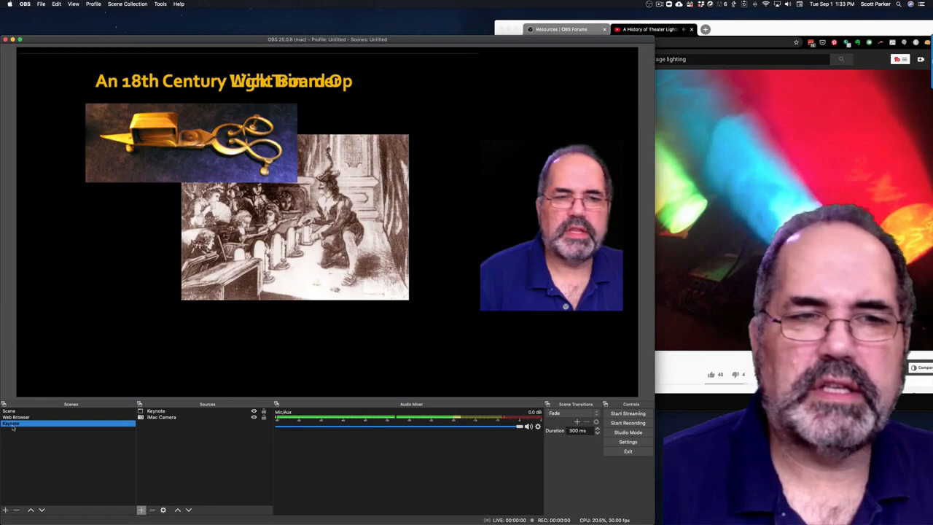
click(10, 412)
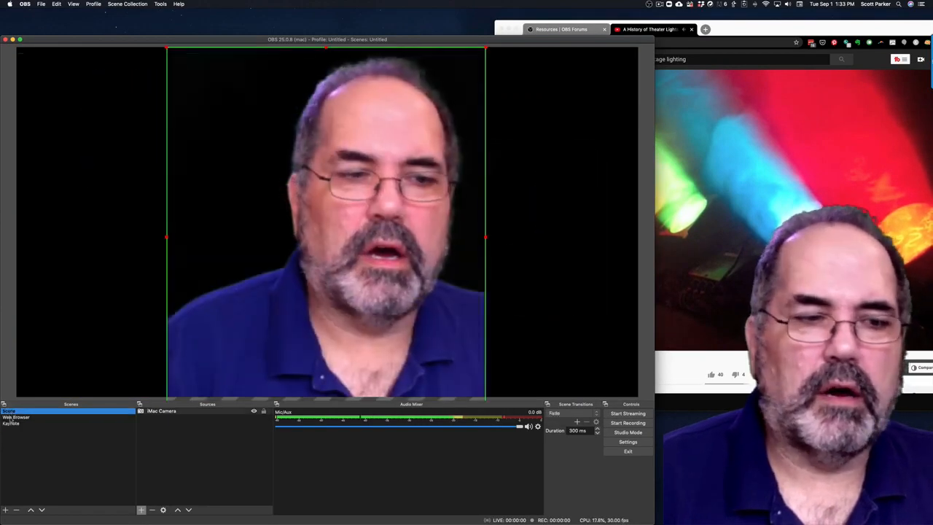
click(16, 425)
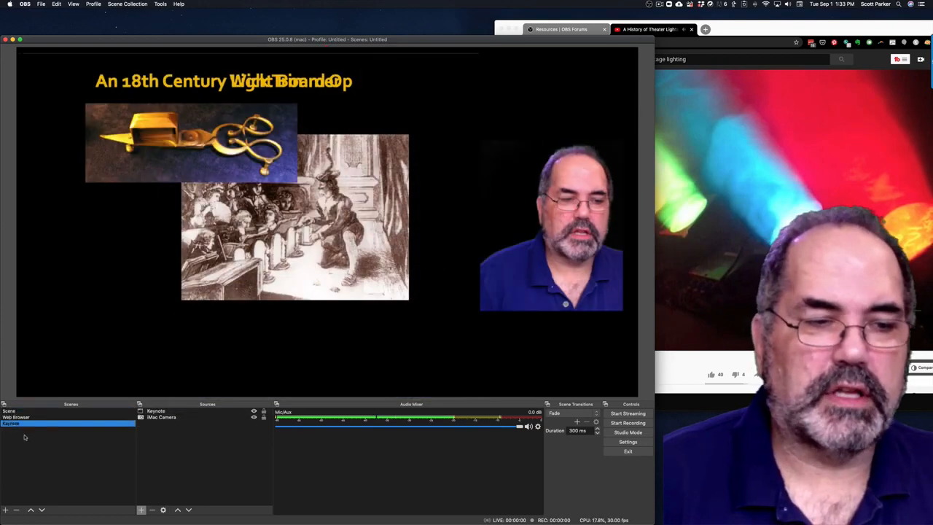
click(690, 376)
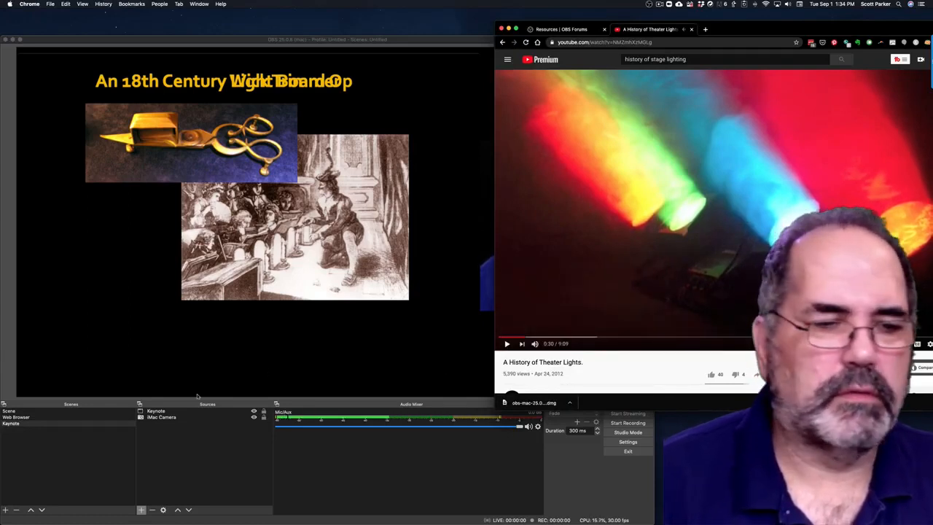
Duplicate the Web Browser scene as Web and Keynote and shrink its Browser source to about half size in the canvas's upper-left corner.
click(30, 419)
right_click(31, 418)
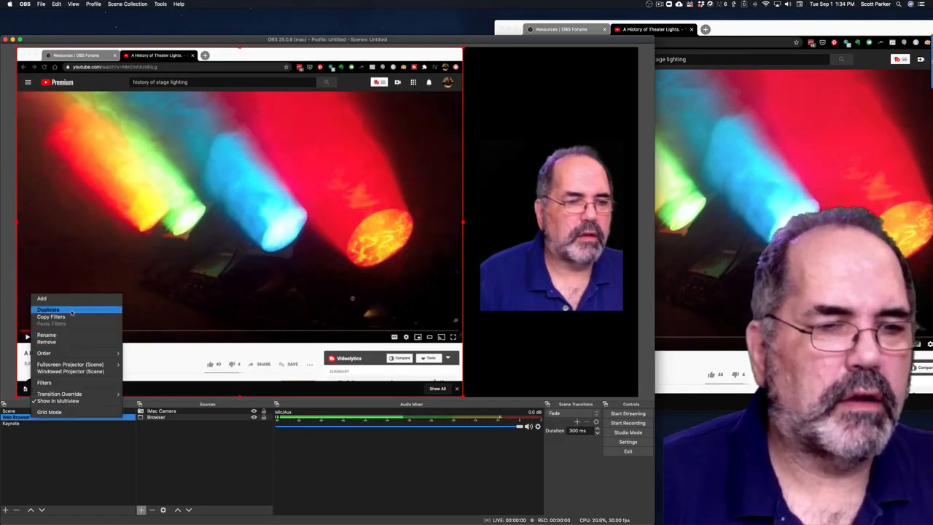
click(71, 311)
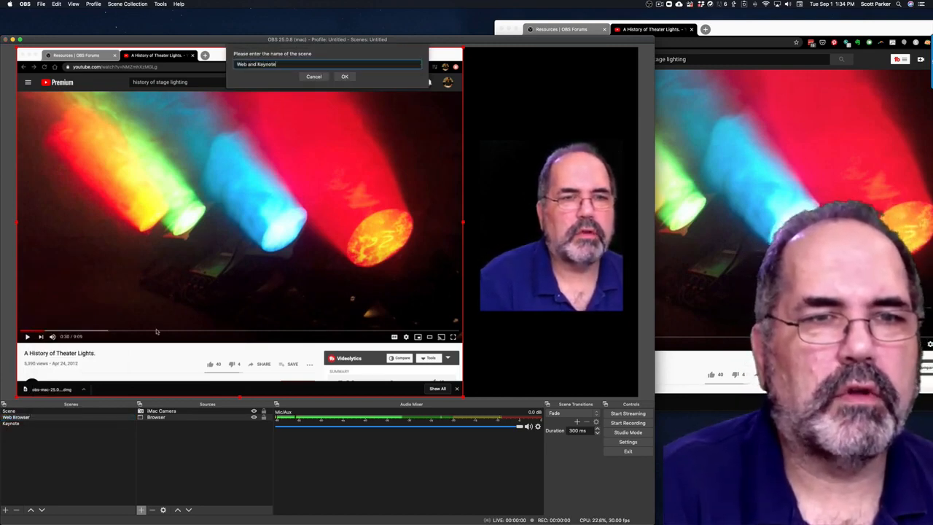
key(Return)
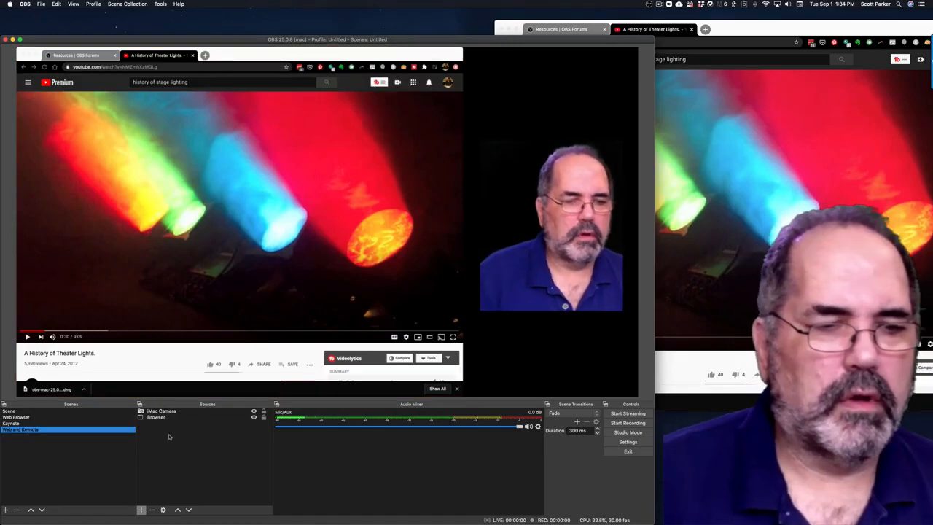
click(163, 418)
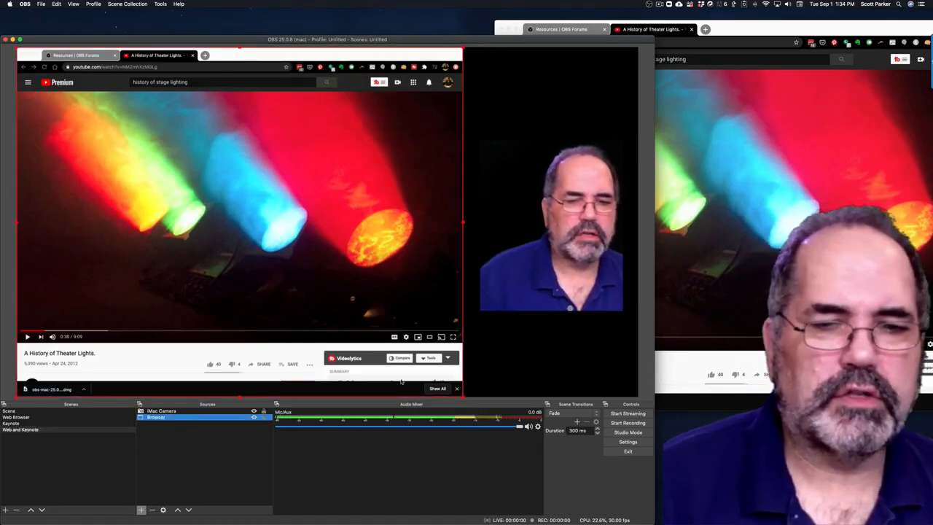
drag(463, 398, 226, 183)
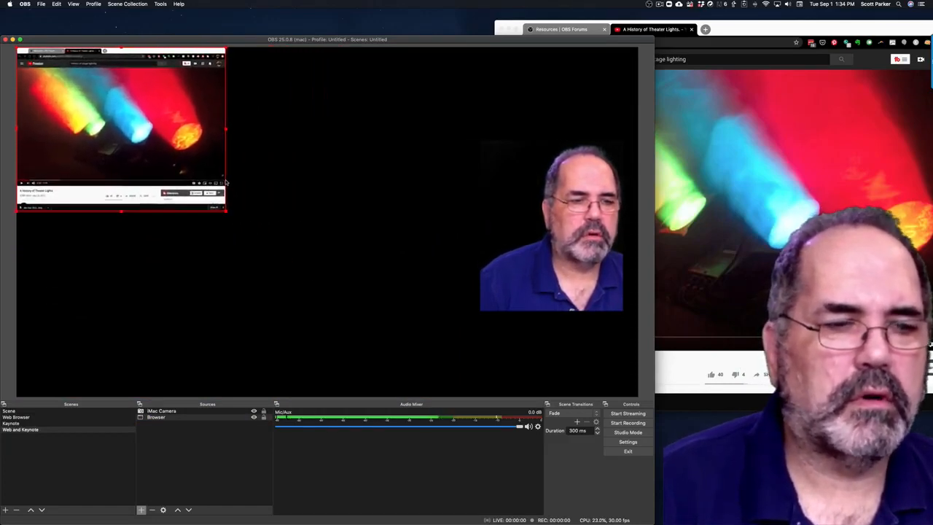
Copy the Keynote source from the Keynote scene and paste it as a reference into the Web and Keynote scene.
click(23, 423)
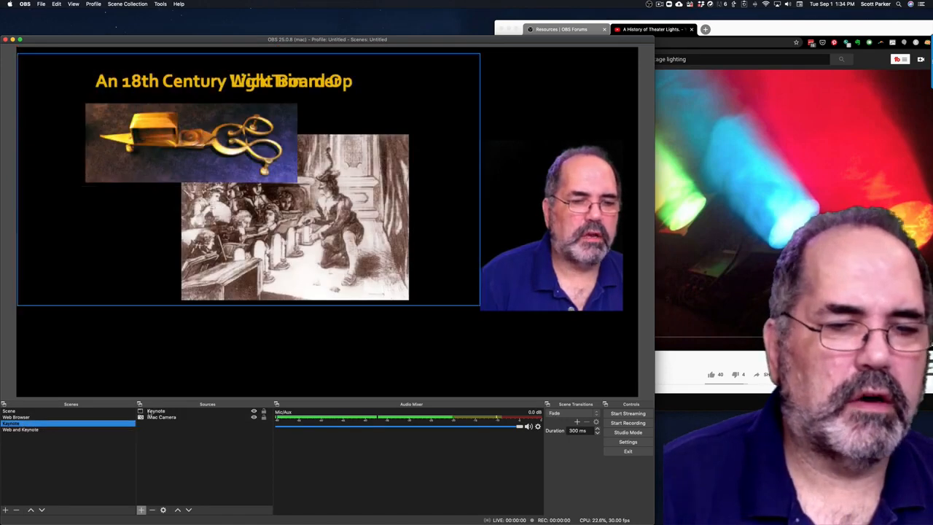
right_click(173, 412)
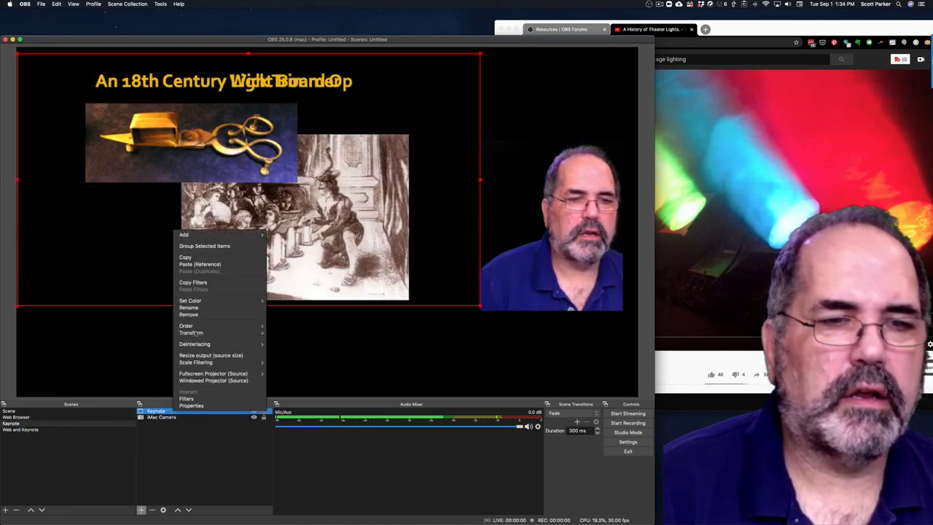
click(193, 257)
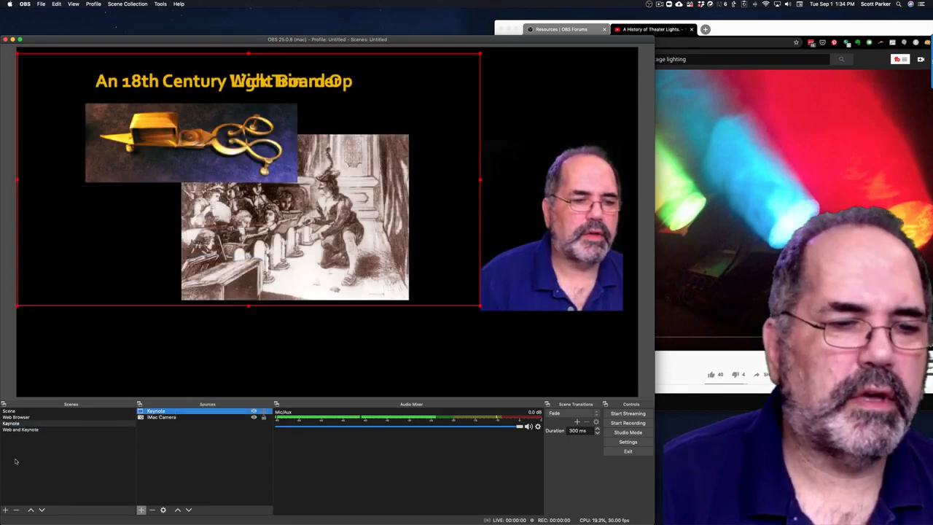
click(29, 430)
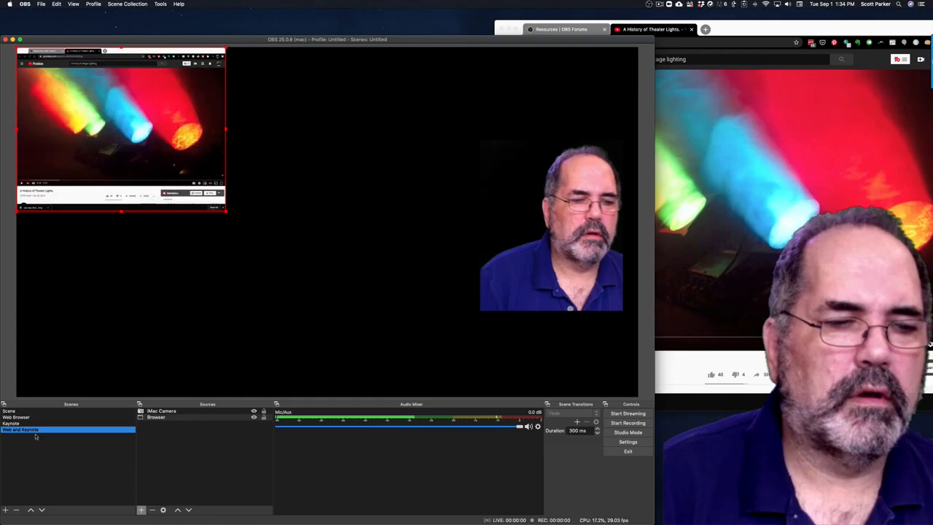
right_click(187, 460)
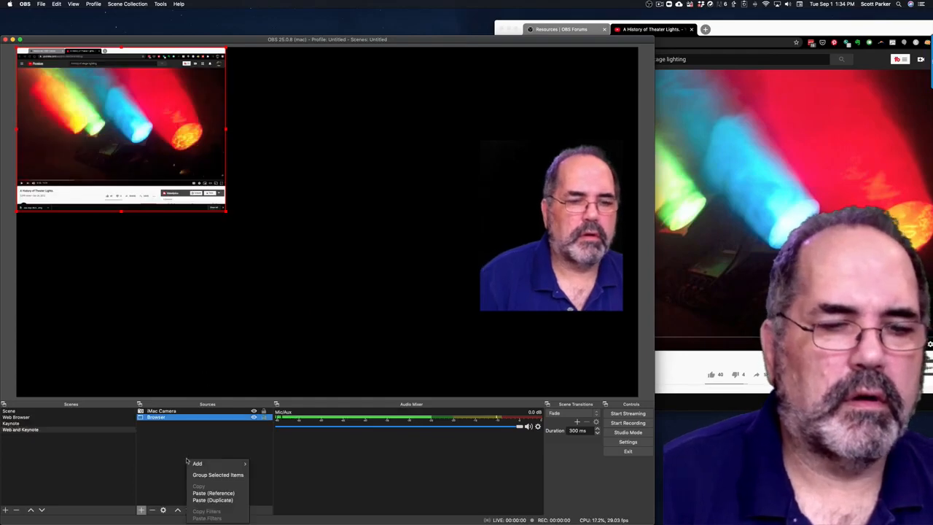
click(208, 494)
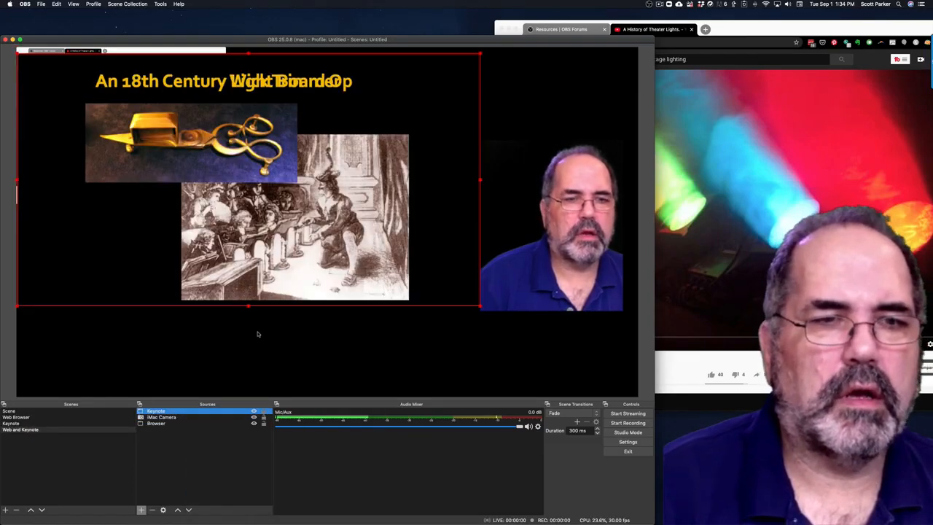
Move the Keynote capture down to the canvas's lower edge and order it behind the iMac Camera and Browser sources.
drag(264, 178, 305, 266)
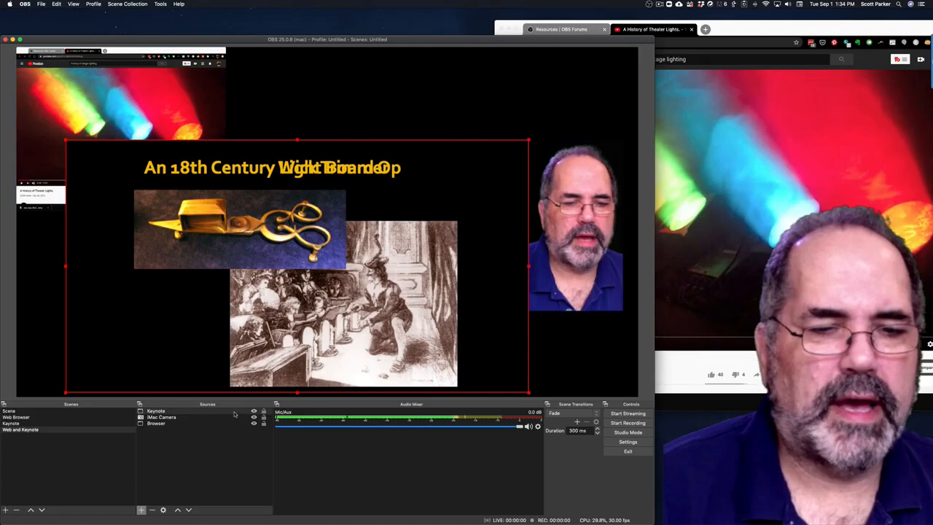
drag(236, 411, 234, 431)
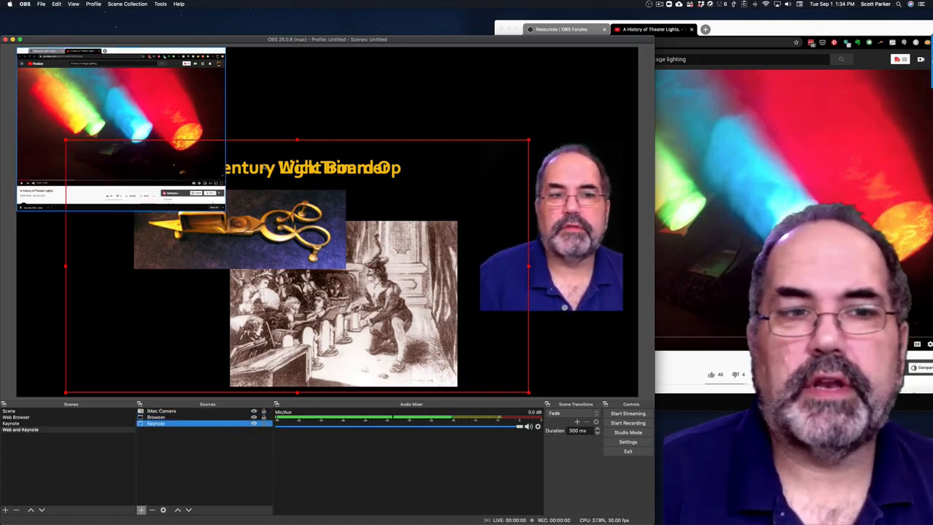
drag(354, 238, 355, 237)
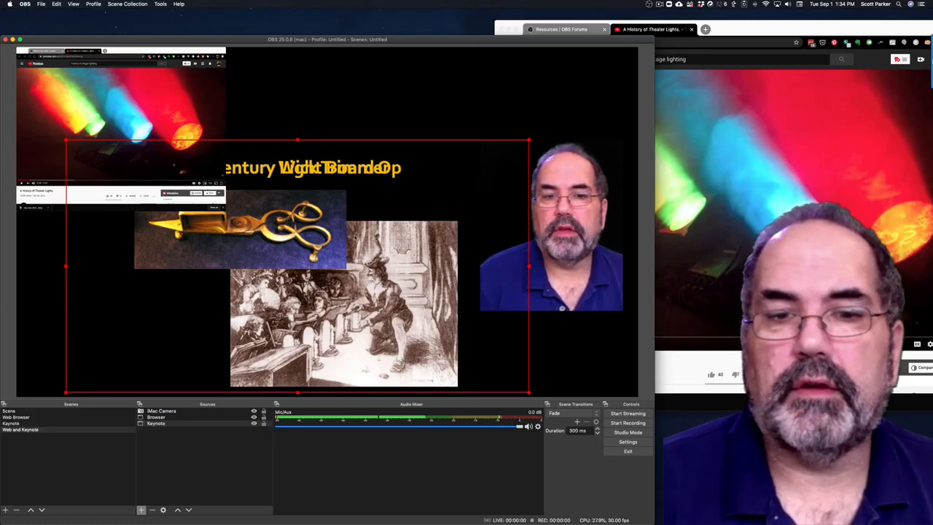